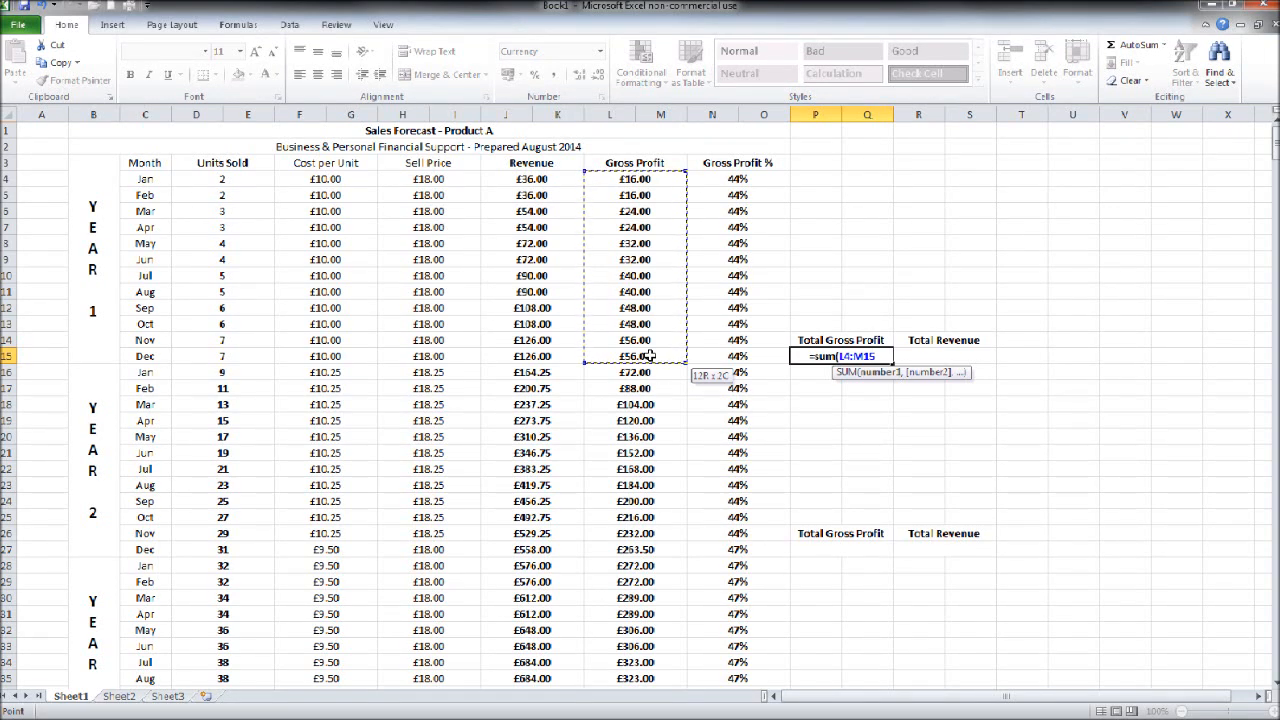
Step: Complete the Year 1 Total Gross Profit formula in P15 as =sum(L4:M15)
text())
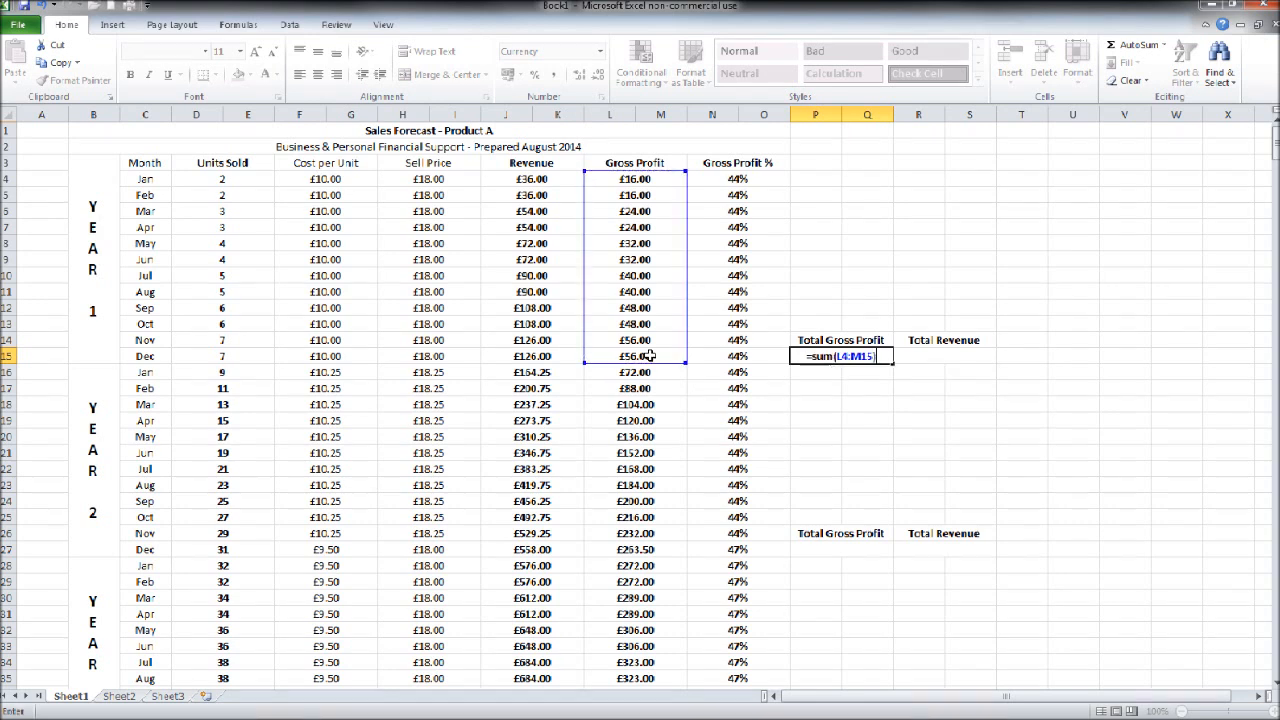
key(Return)
Step: Total the Year 2 gross profit in P27, under its Total Gross Profit heading, with =sum(L16:M27)
scroll(760, 435, down, 1)
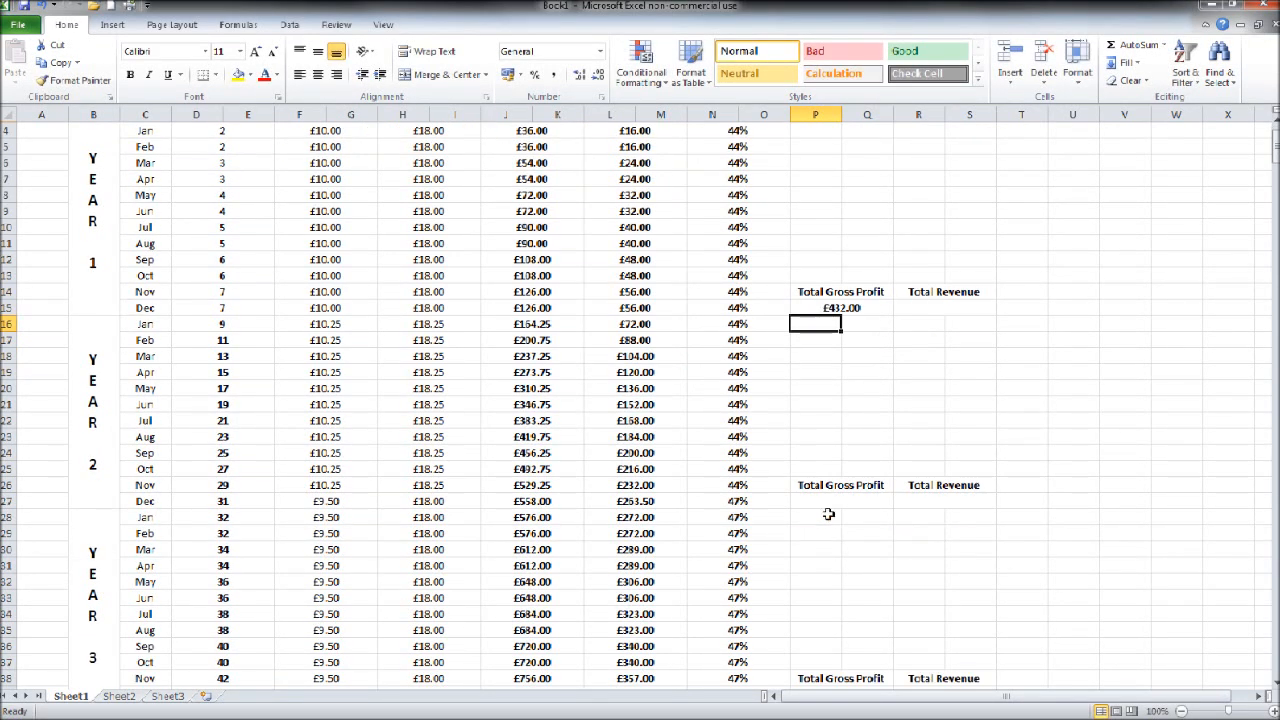
click(828, 505)
text(=)
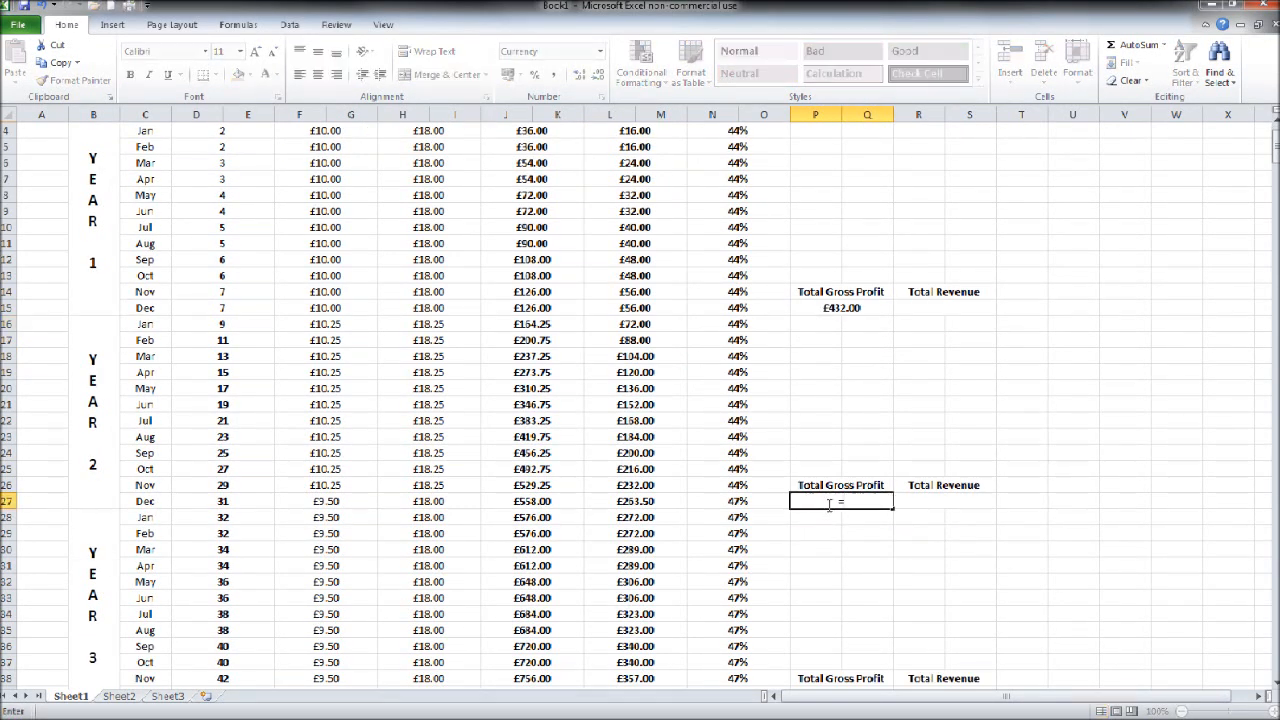
text(sum()
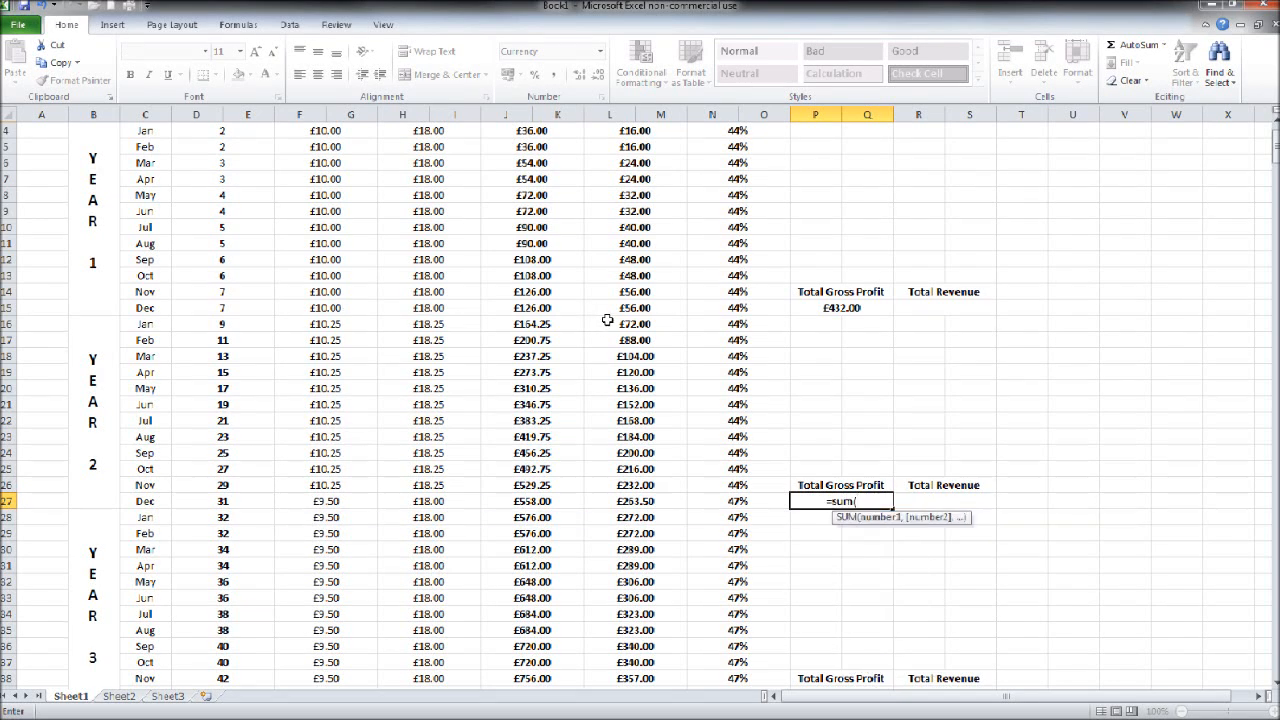
drag(613, 323, 628, 497)
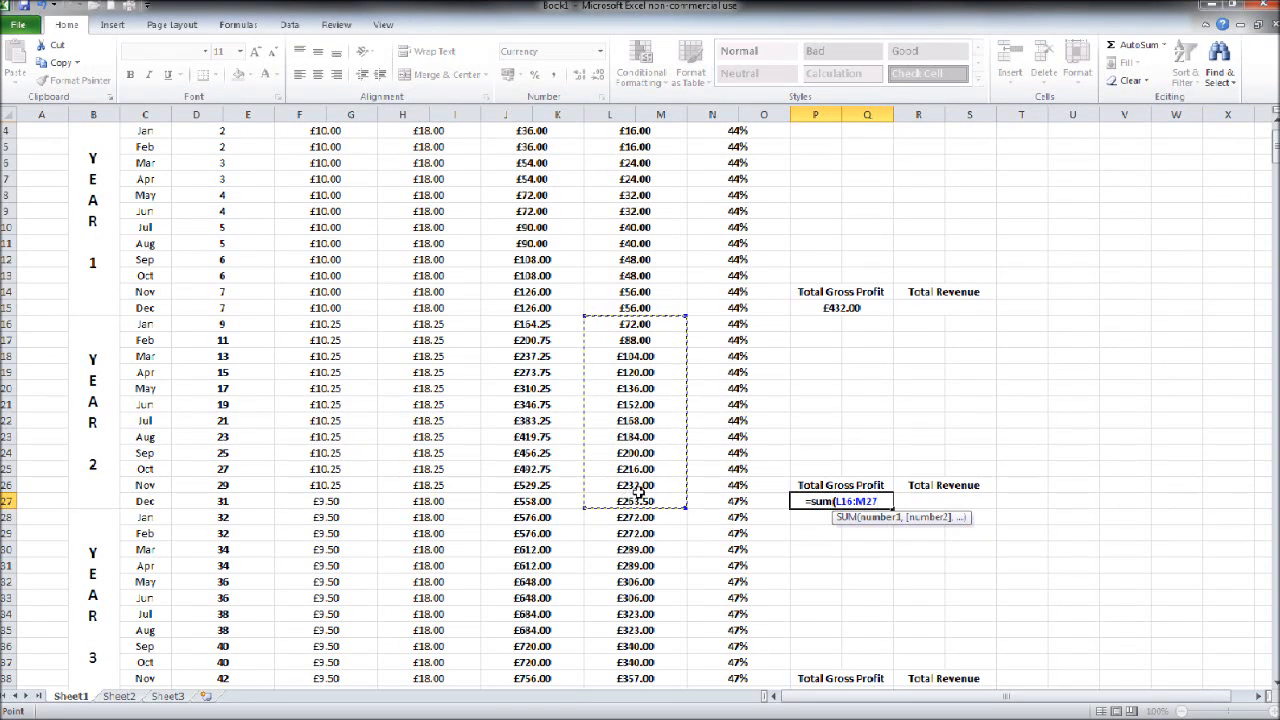
text())
key(Return)
Step: Total the Year 3 gross profit in P39, under its Total Gross Profit heading, with =sum(L28:M39)
scroll(786, 535, down, 4)
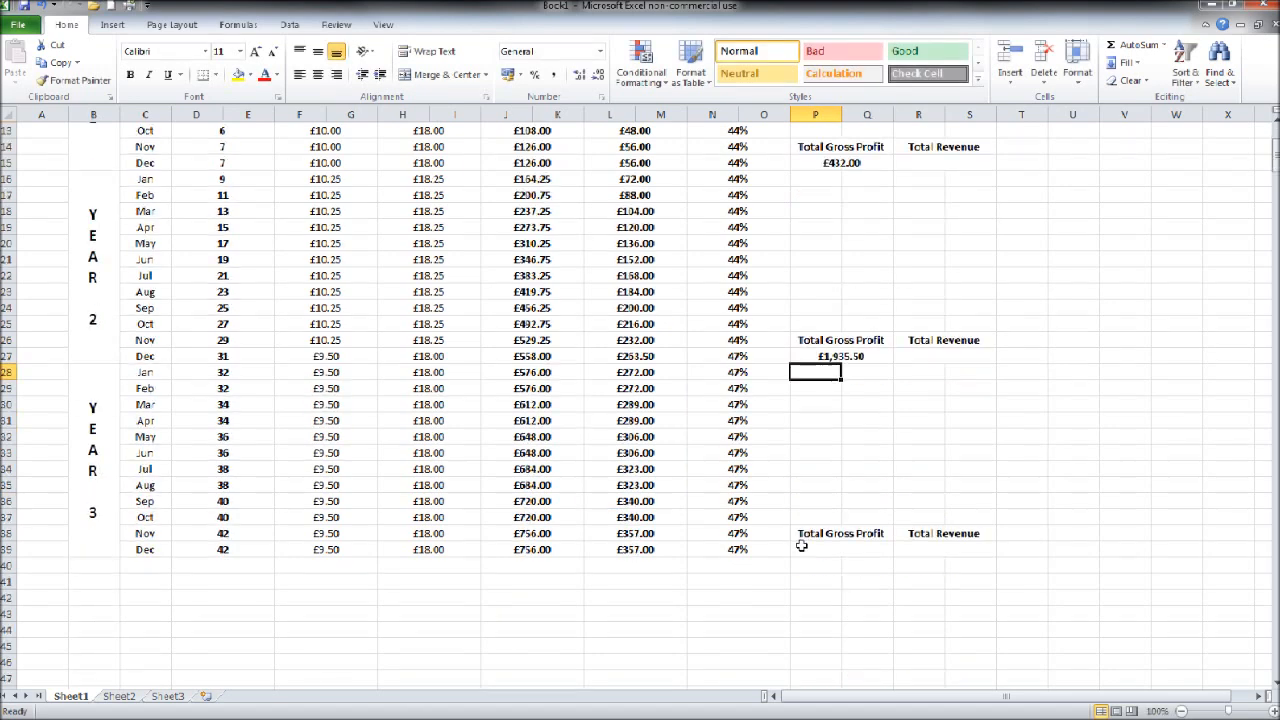
click(829, 497)
text(=s)
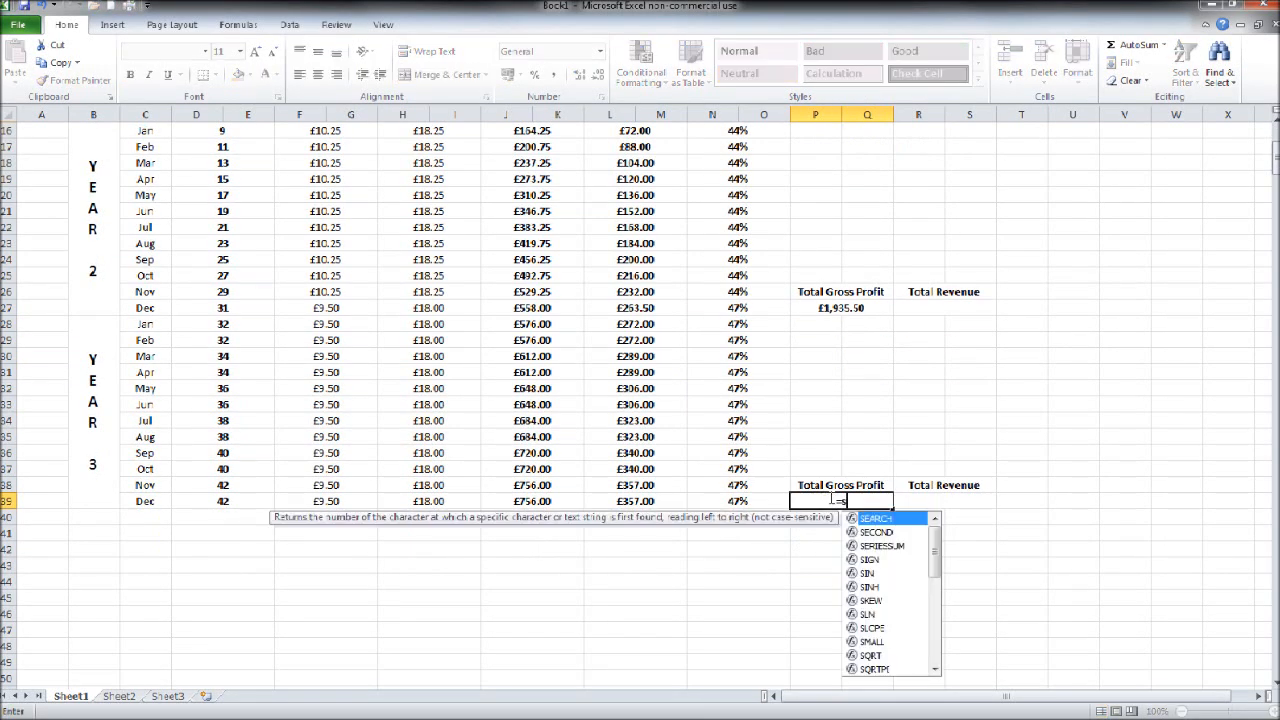
text(um()
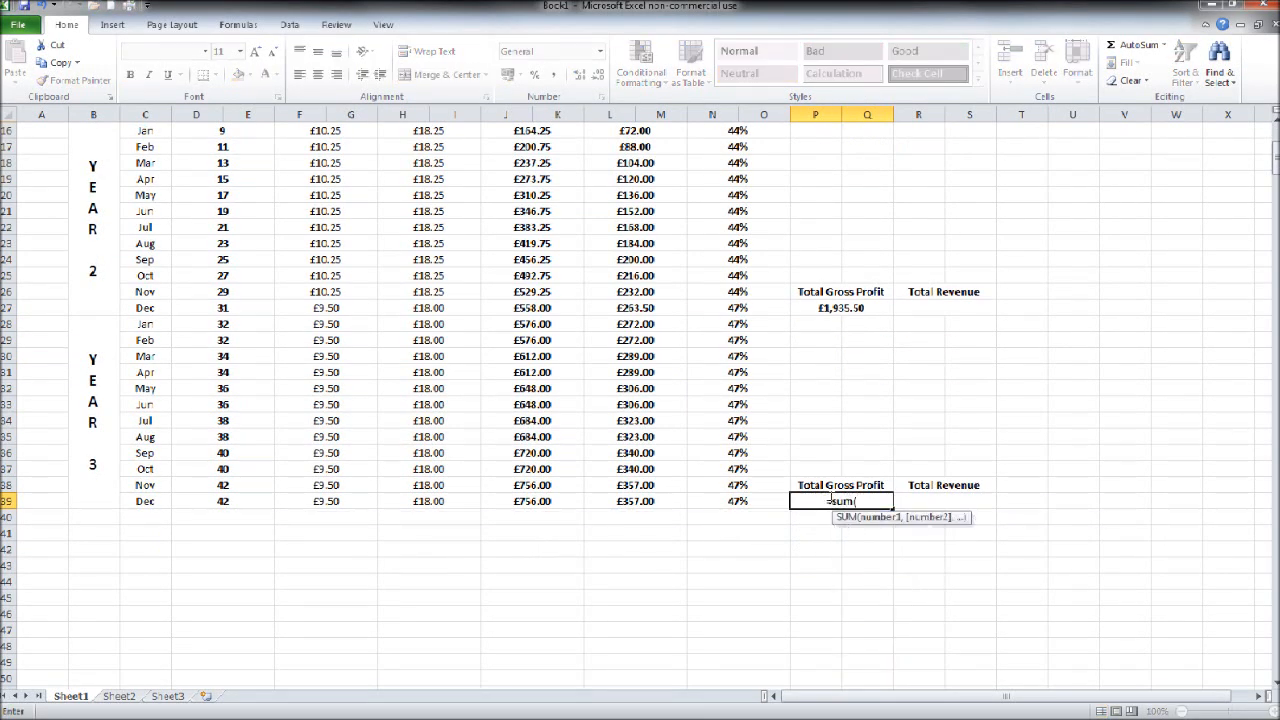
drag(600, 324, 628, 505)
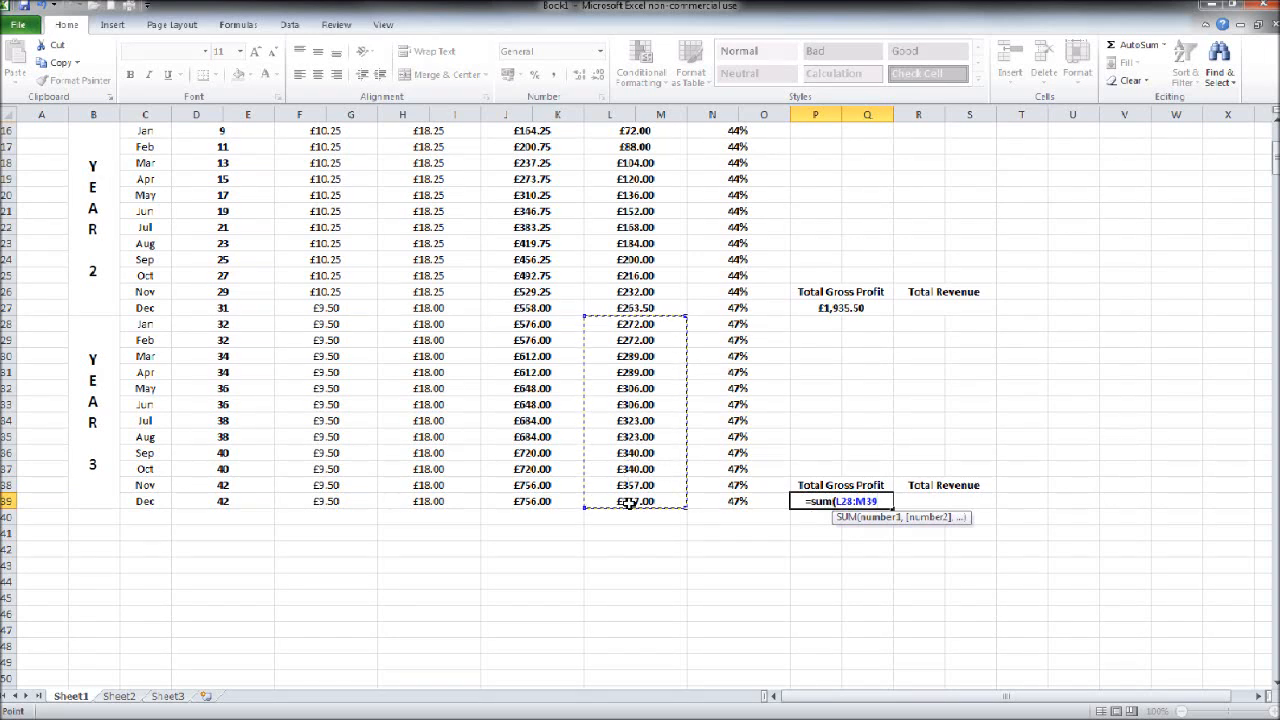
text())
key(Return)
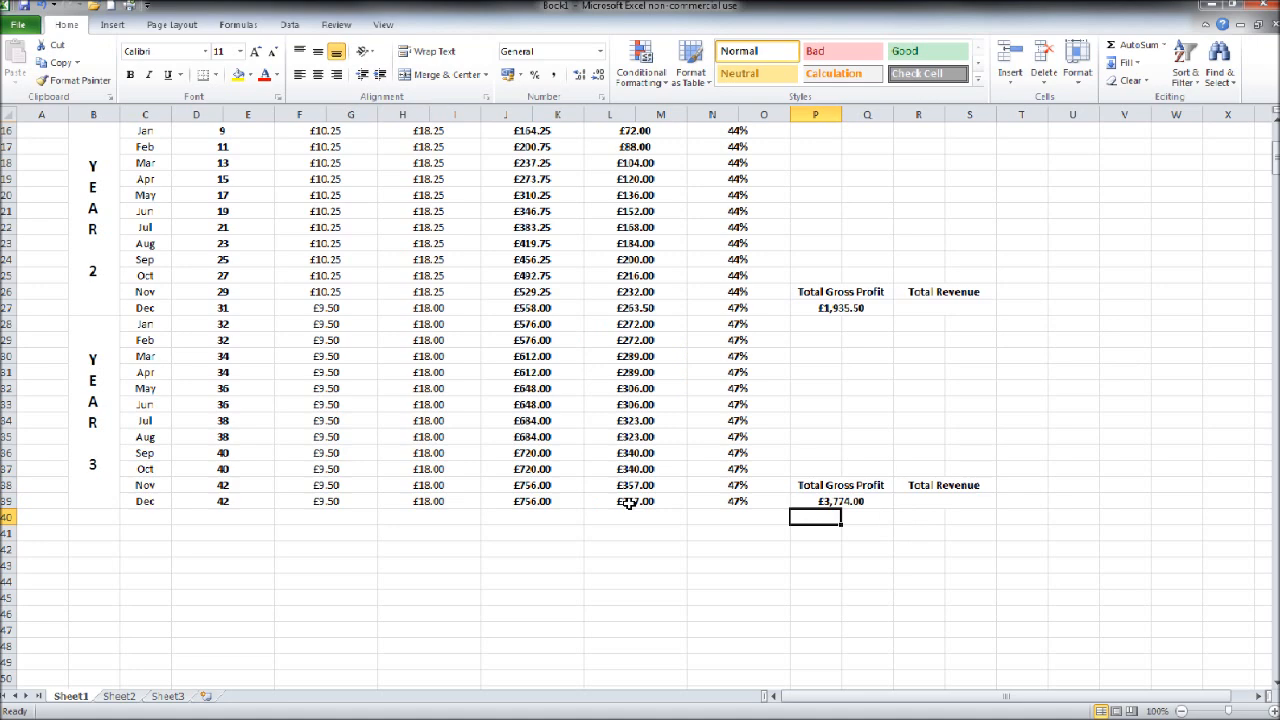
Step: Total the Year 1 revenue in R15, under its Total Revenue heading, with =sum(J4:K15)
scroll(650, 508, up, 5)
click(935, 352)
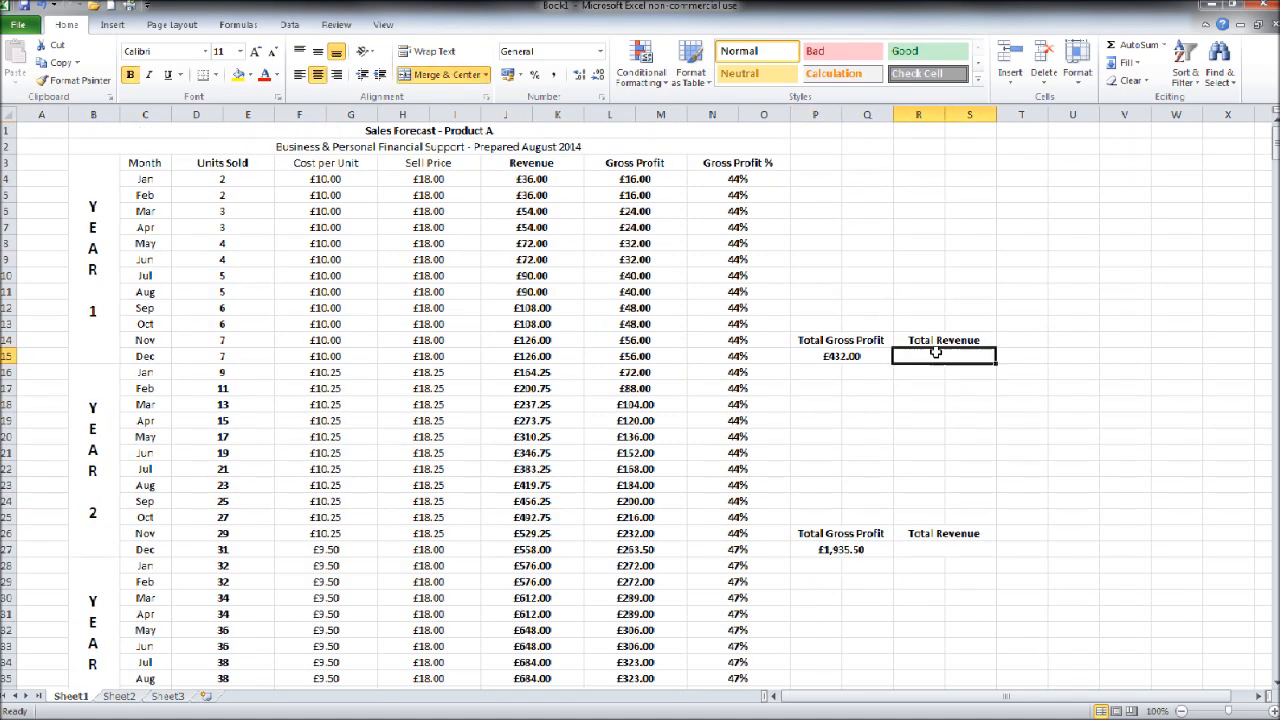
text(=)
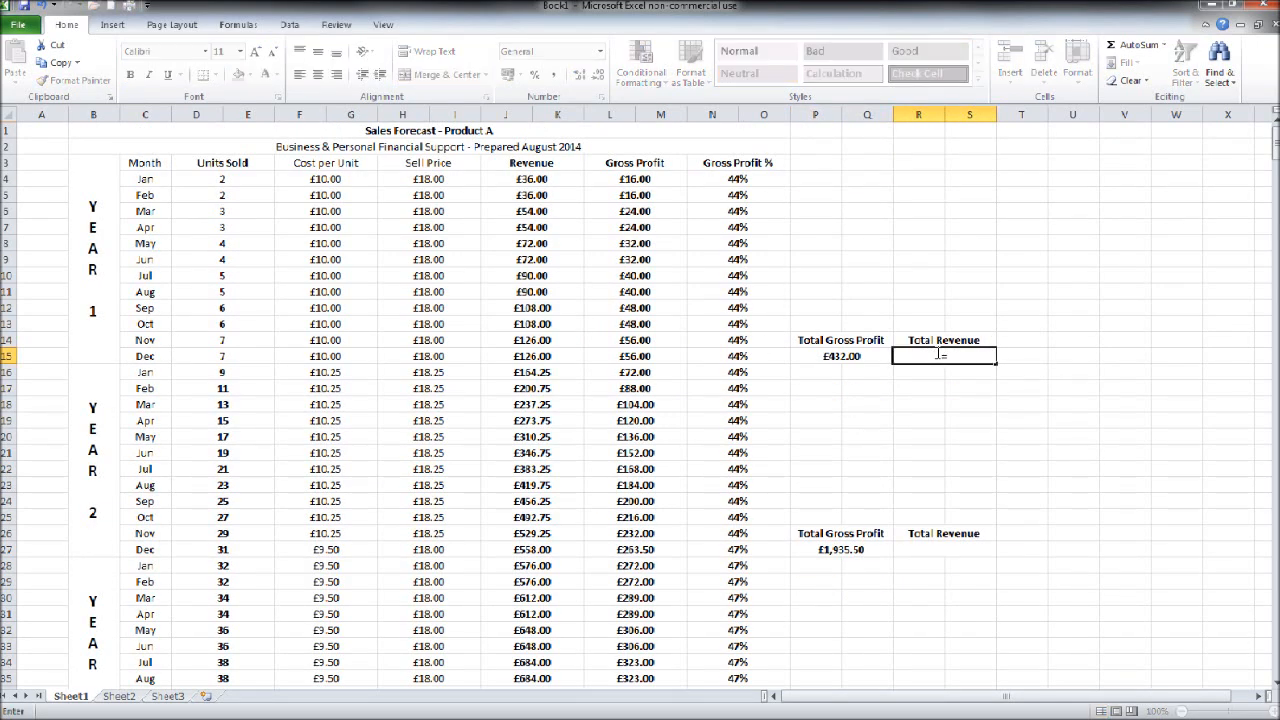
text(sum()
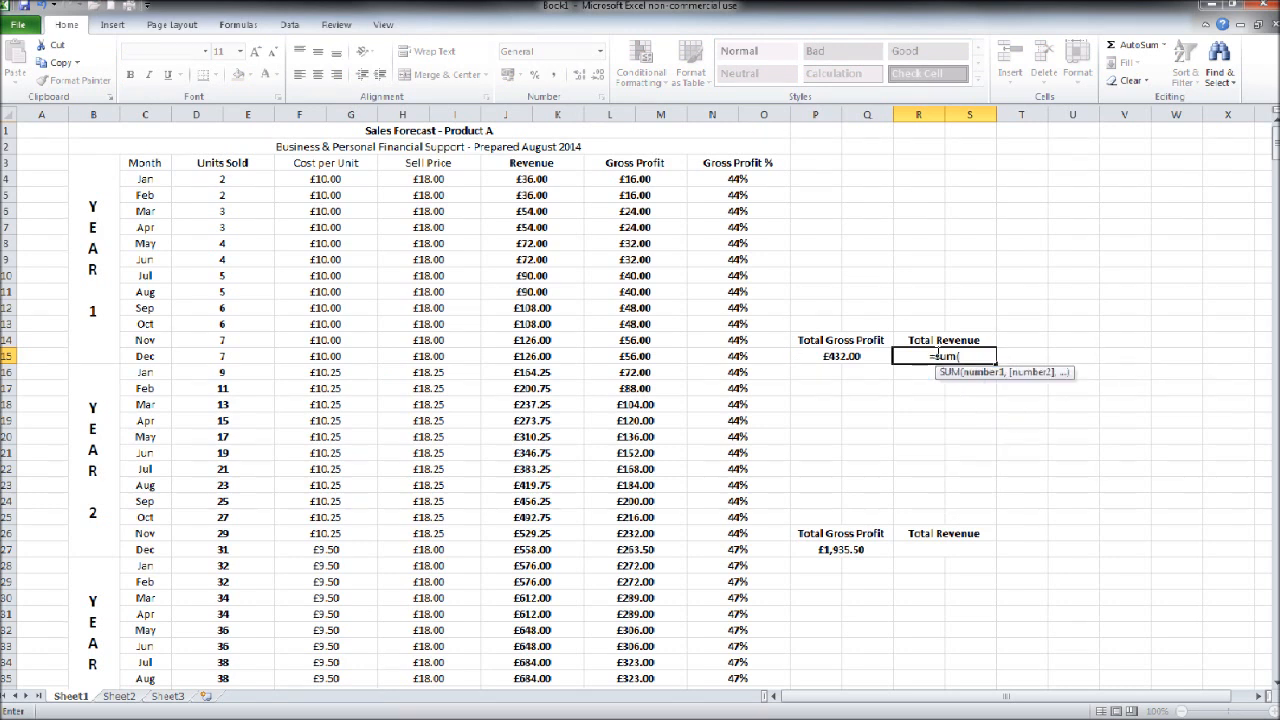
drag(540, 179, 545, 355)
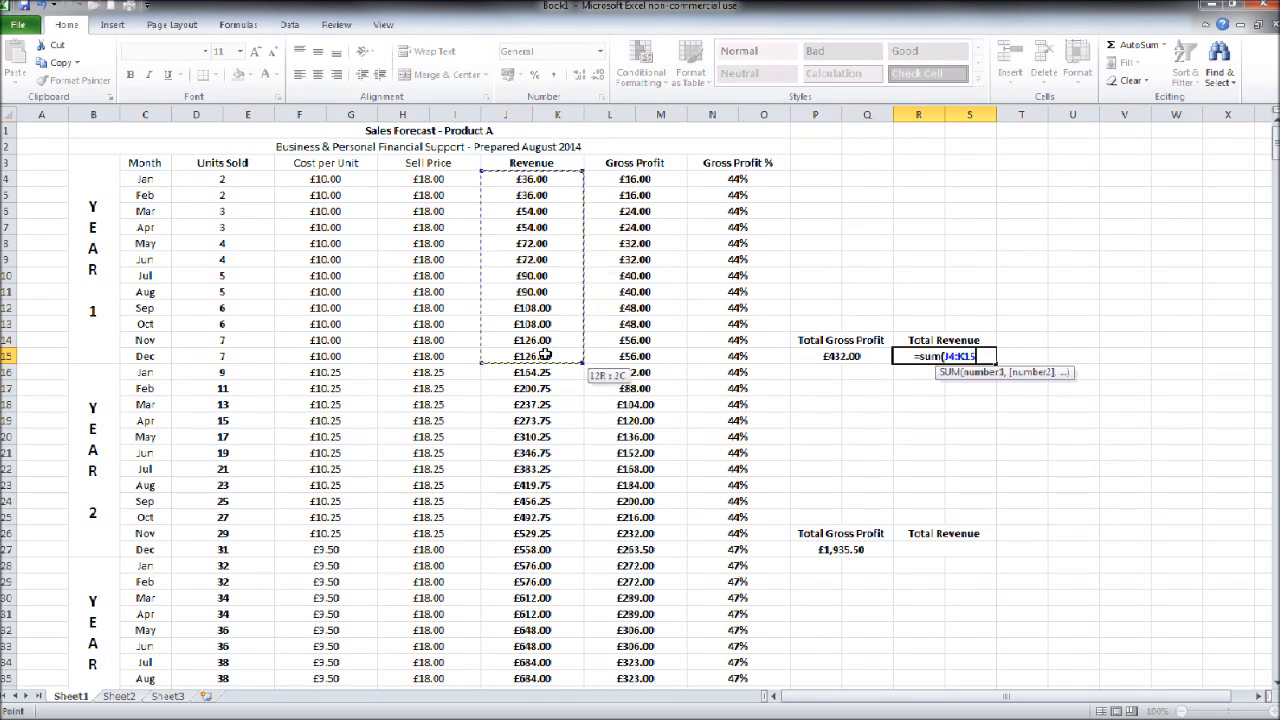
text())
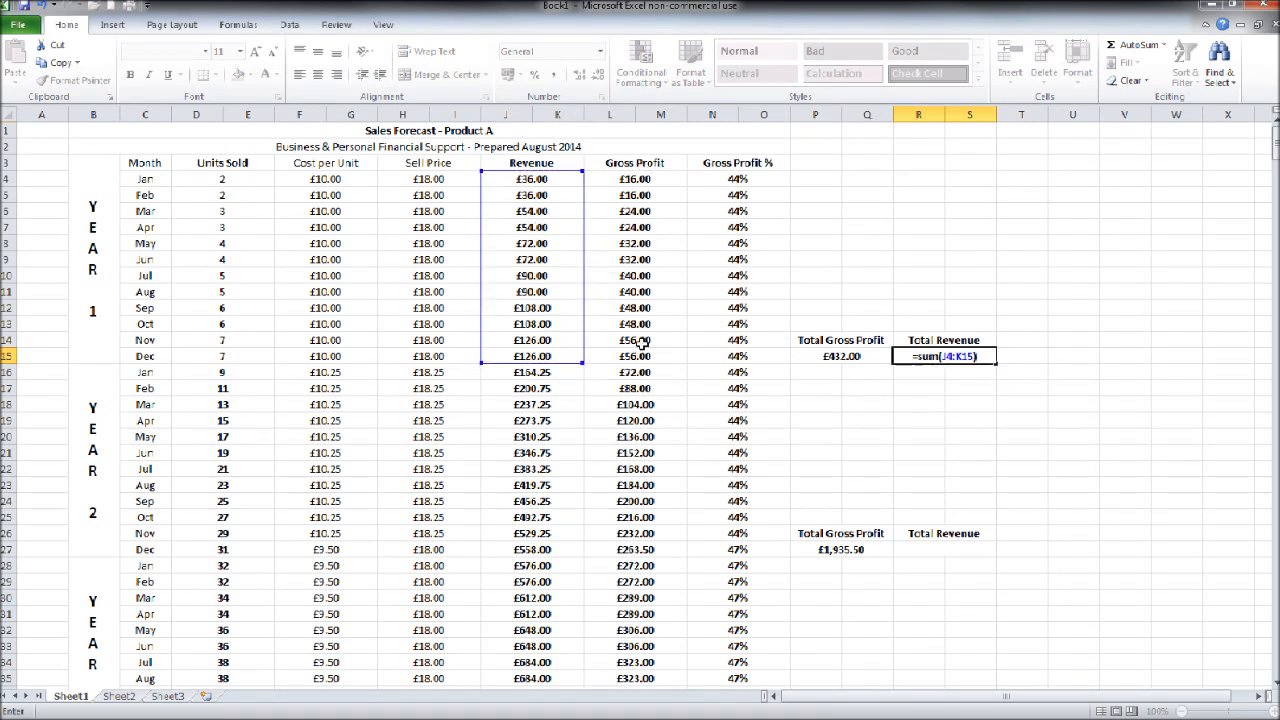
key(Return)
Step: Total the Year 2 revenue in R27, under its Total Revenue heading, with =sum(J16:K27)
scroll(920, 470, down, 3)
click(921, 406)
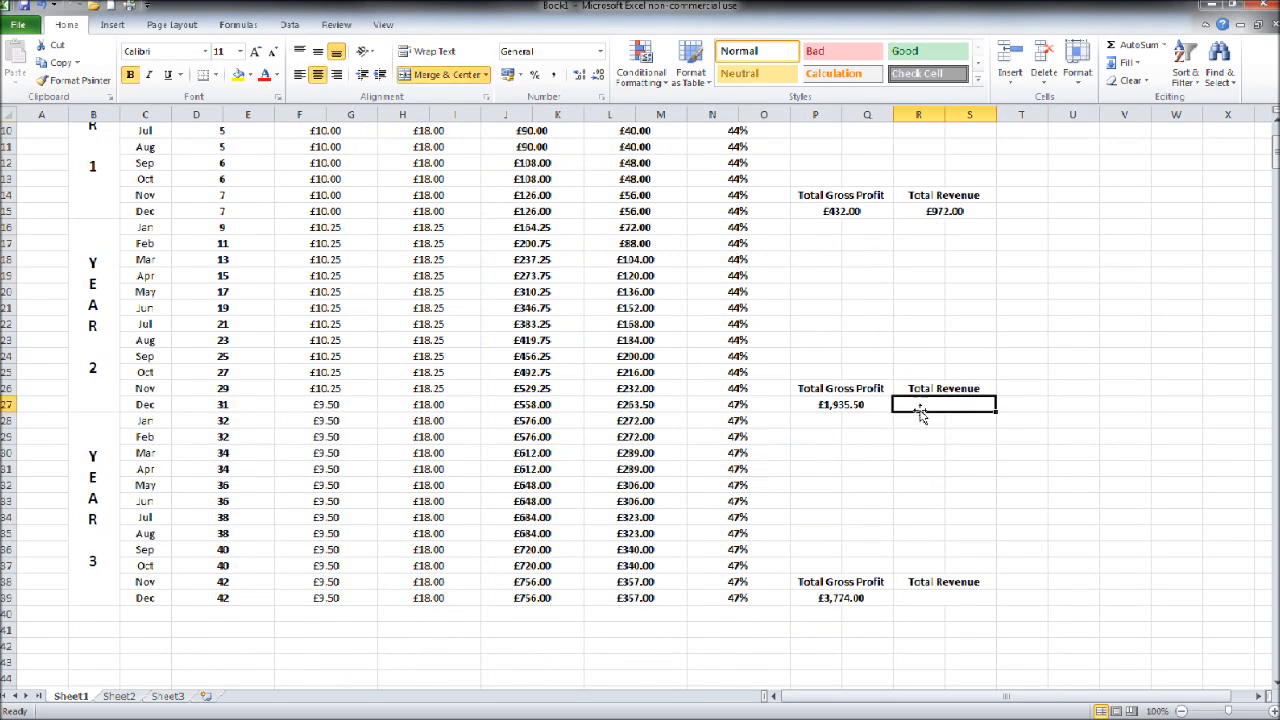
text(=su)
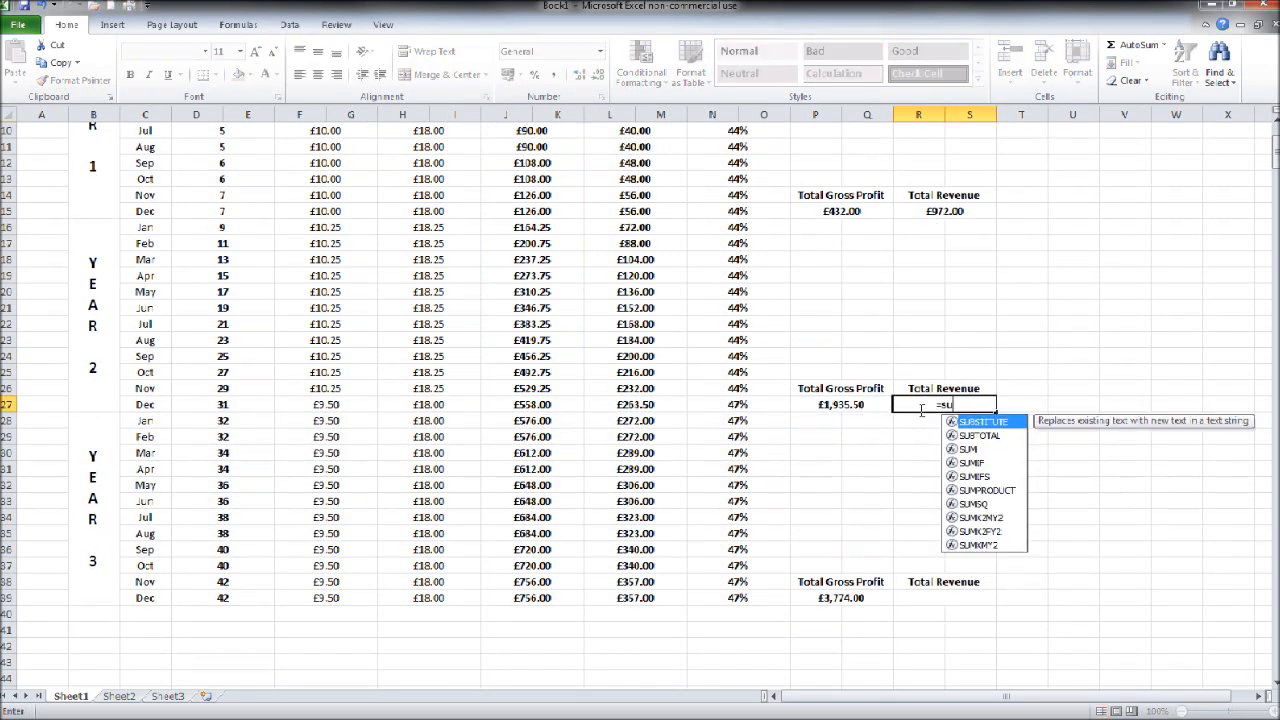
text(m()
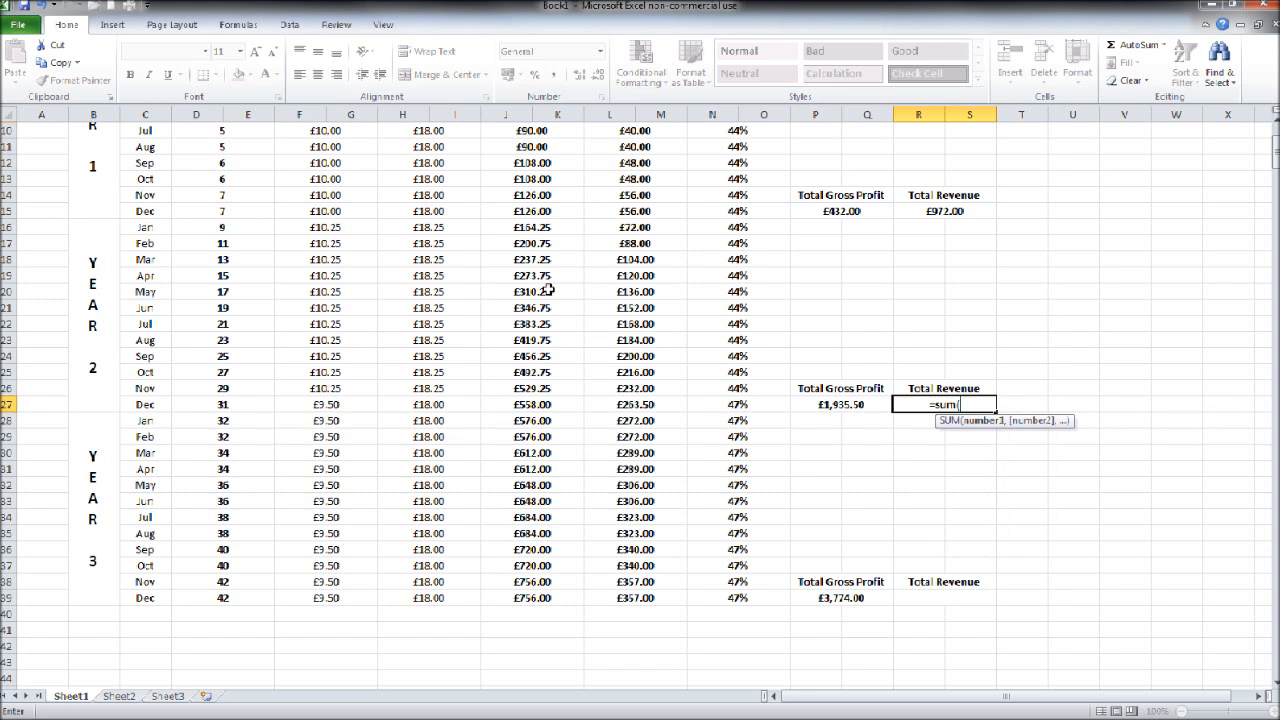
drag(536, 227, 541, 401)
text())
key(Return)
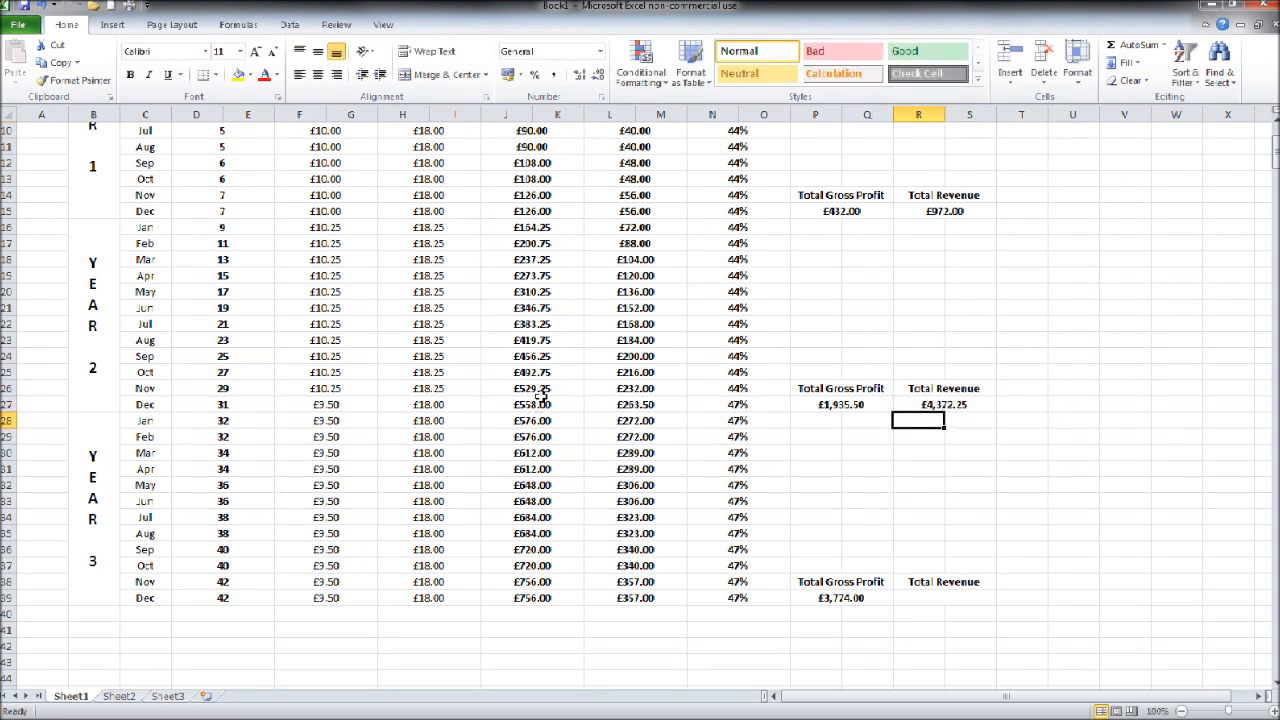
Step: Total the Year 3 revenue in R39, under its Total Revenue heading, with =sum(J28:K39)
scroll(861, 535, down, 2)
click(940, 500)
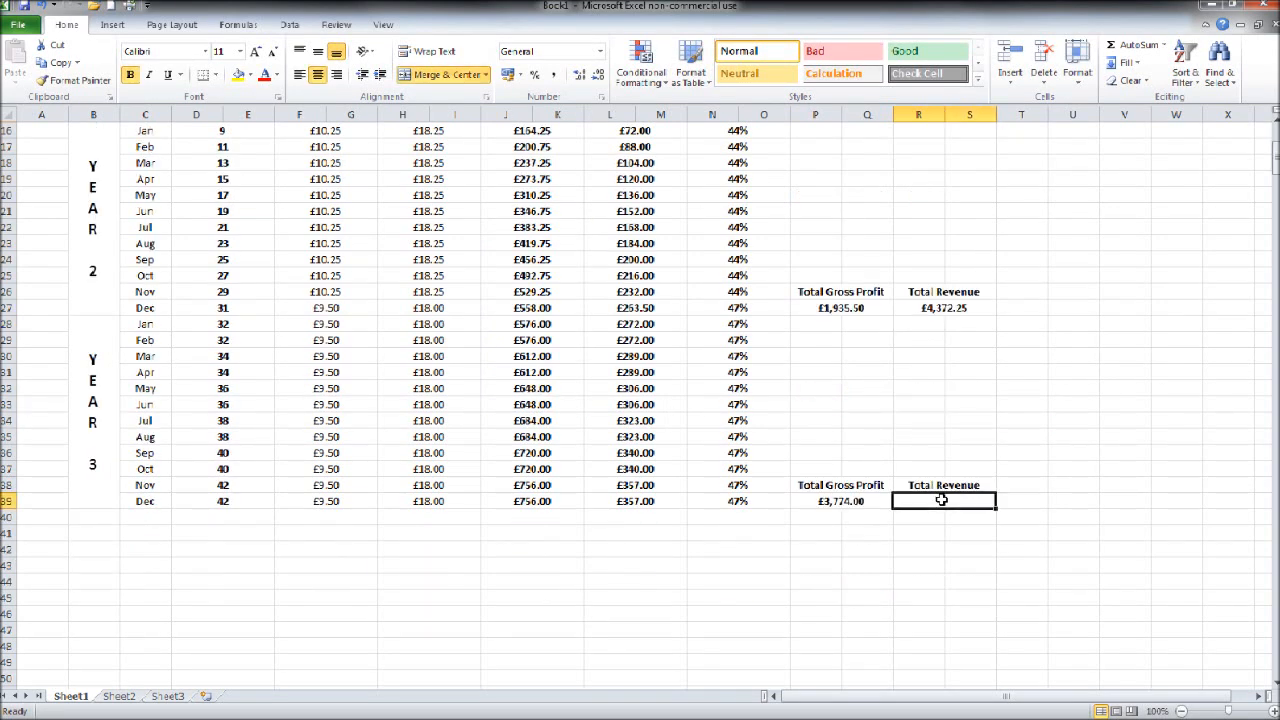
text(=sum()
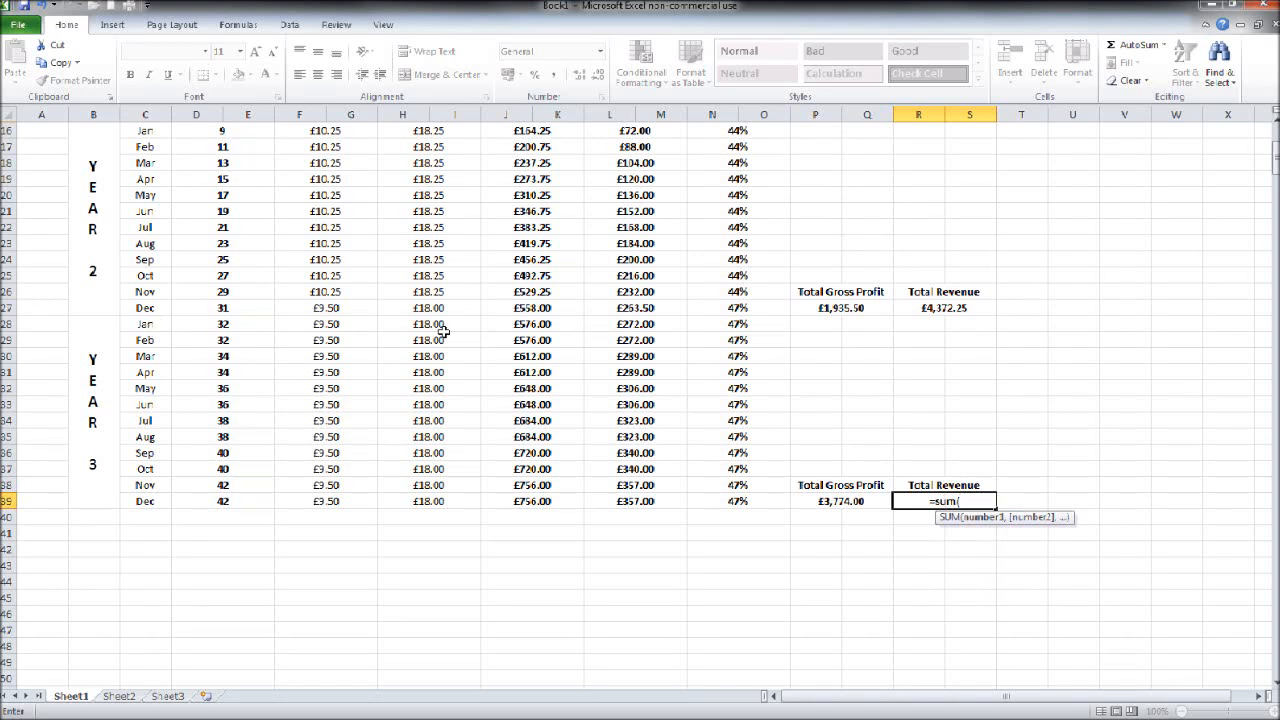
drag(532, 324, 553, 510)
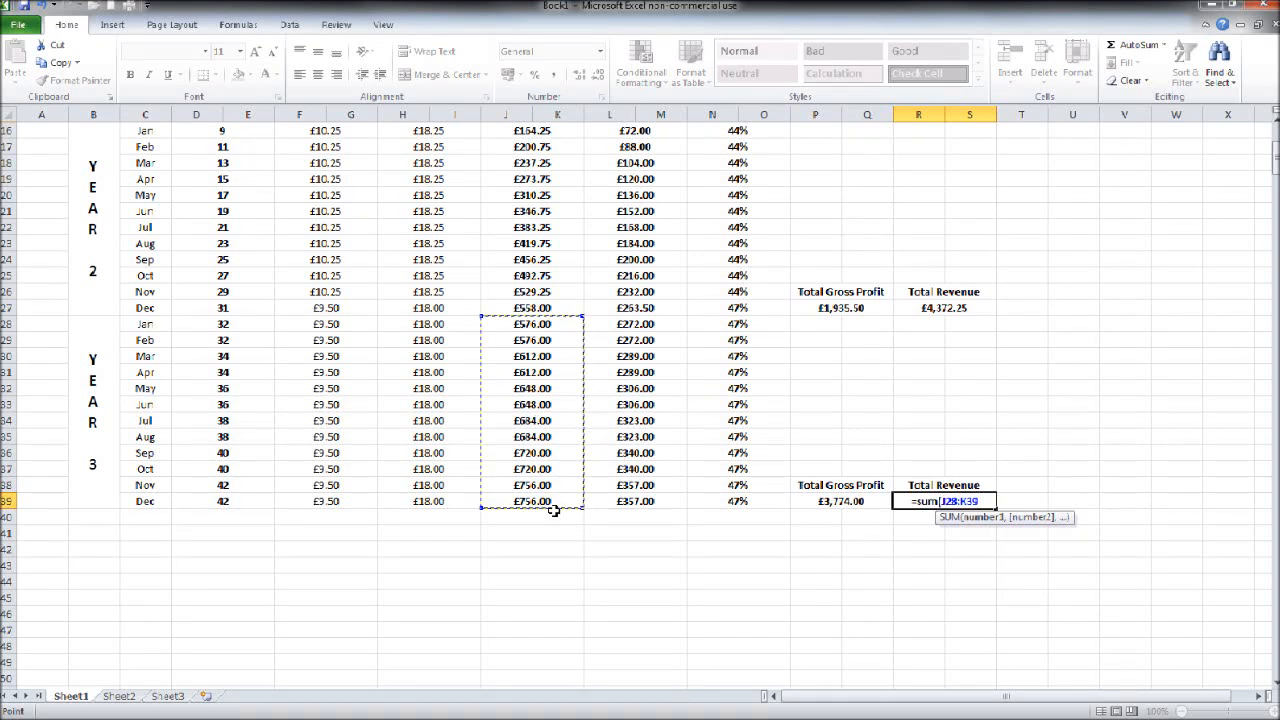
text())
key(Return)
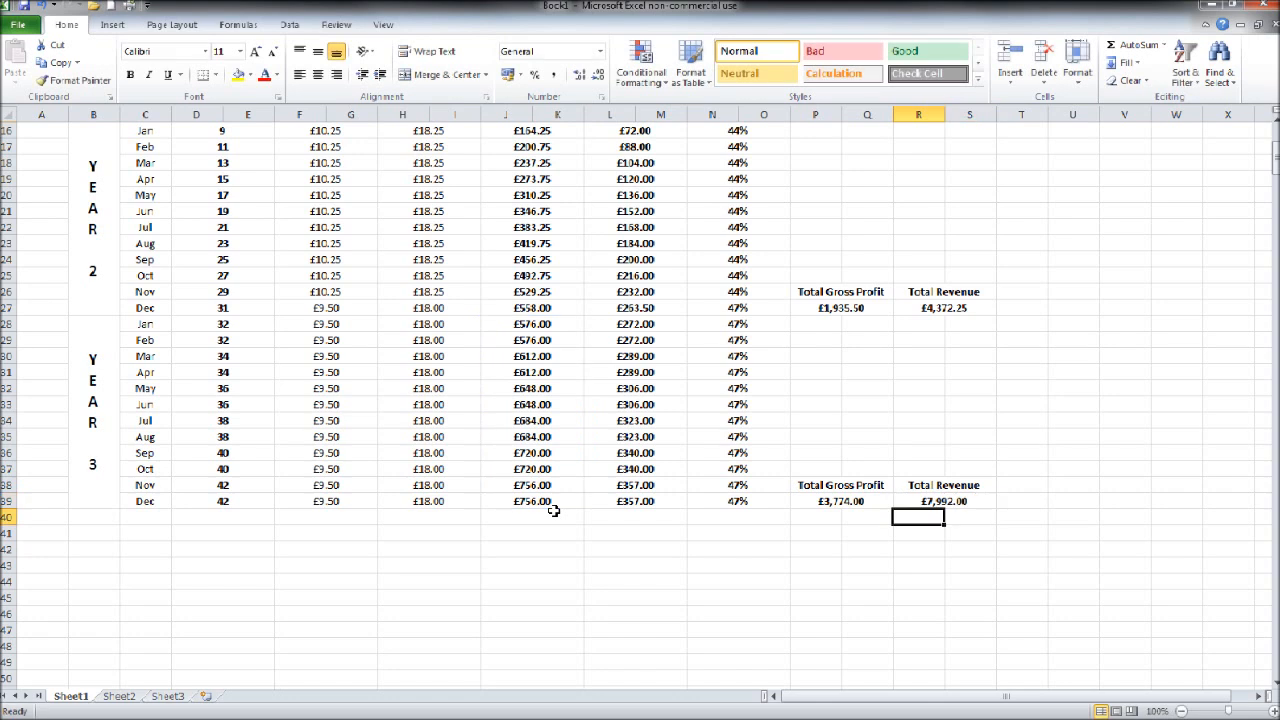
Step: Rename the Sheet1 worksheet as "Product A"
scroll(553, 510, up, 5)
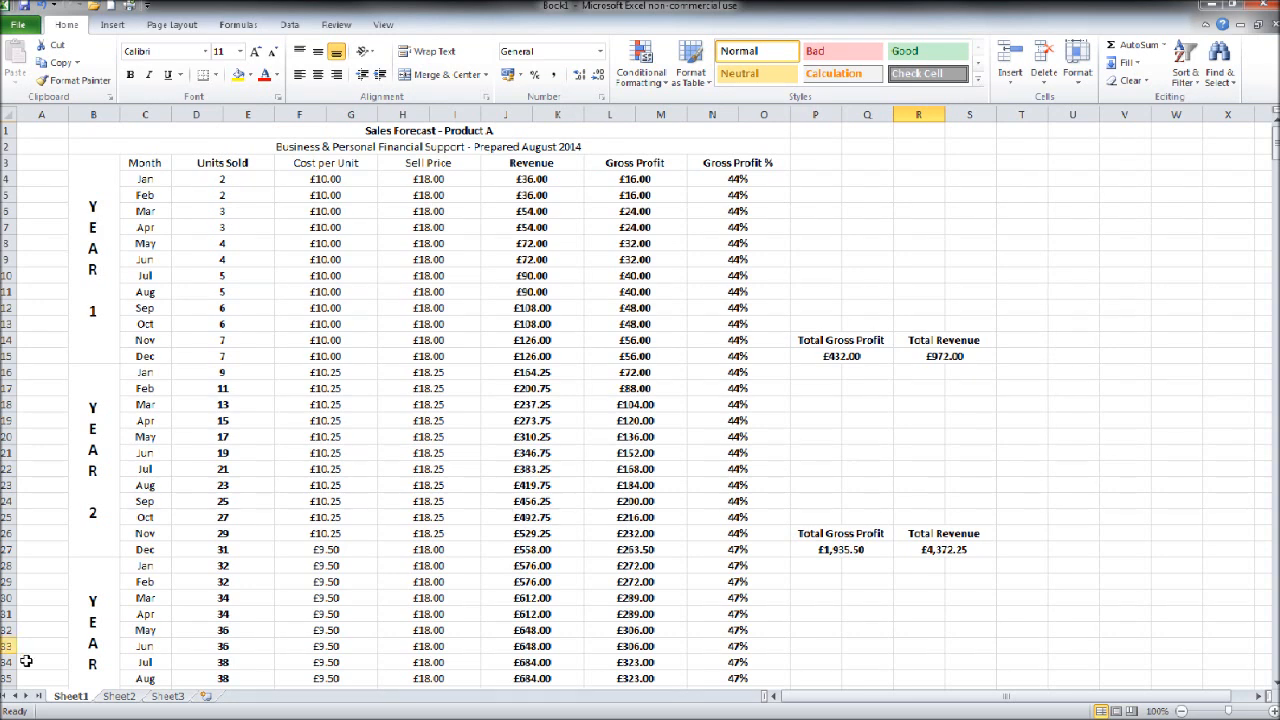
right_click(86, 694)
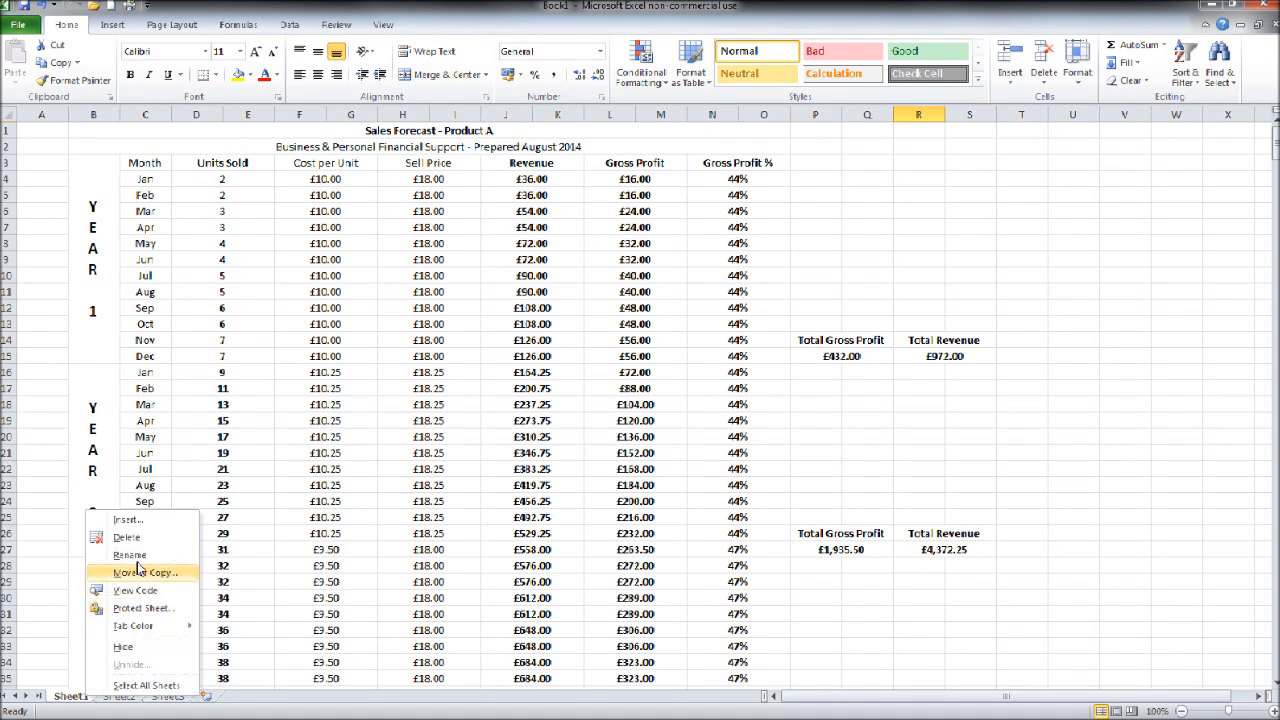
click(131, 556)
text(Pr)
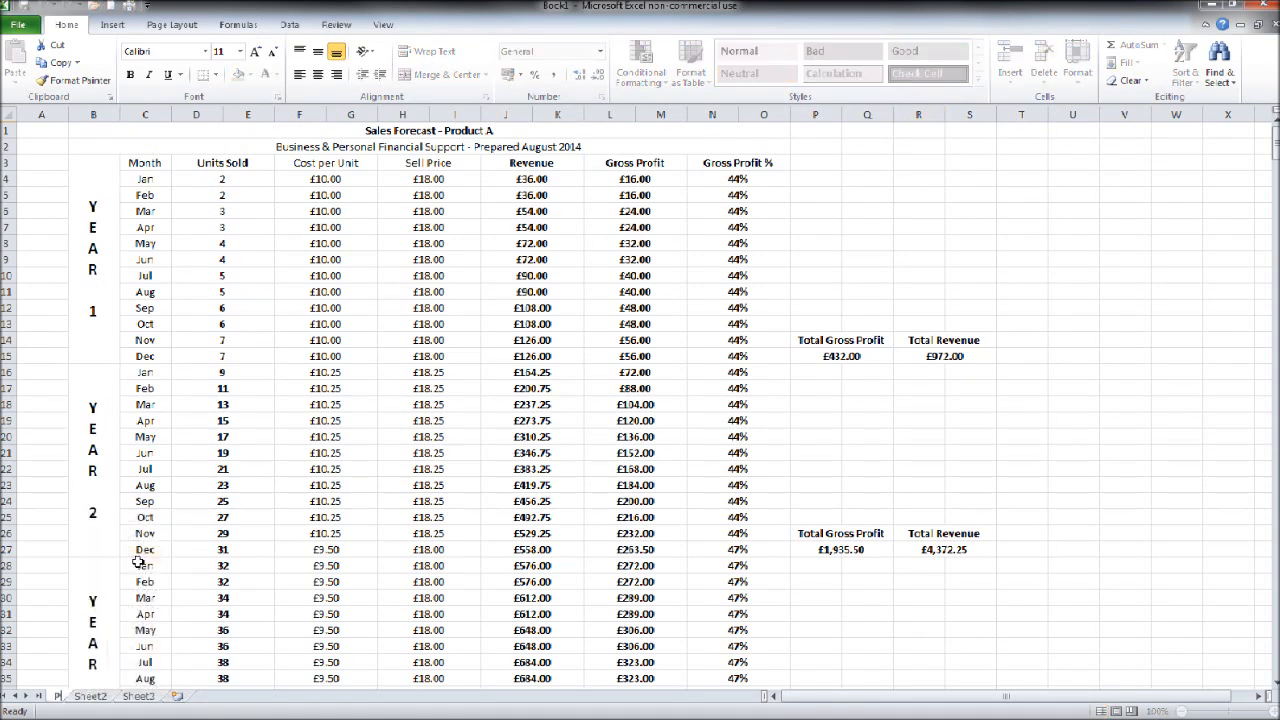
text(od)
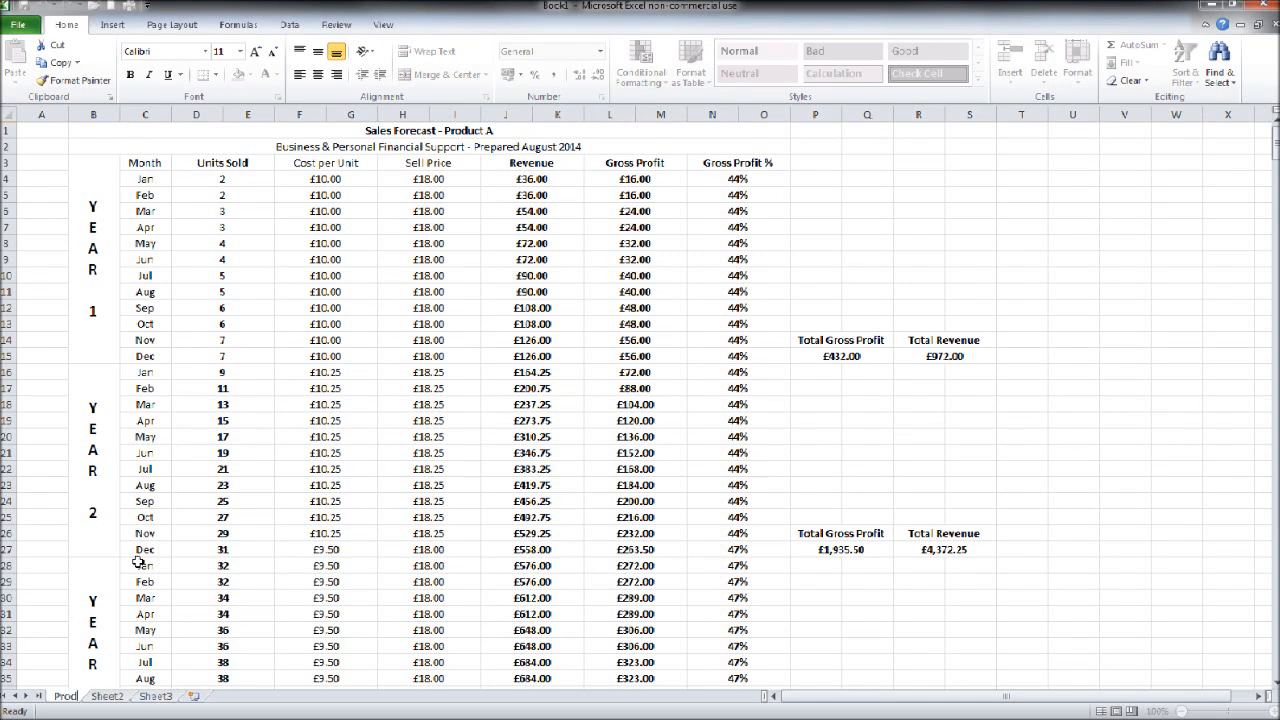
text(uct)
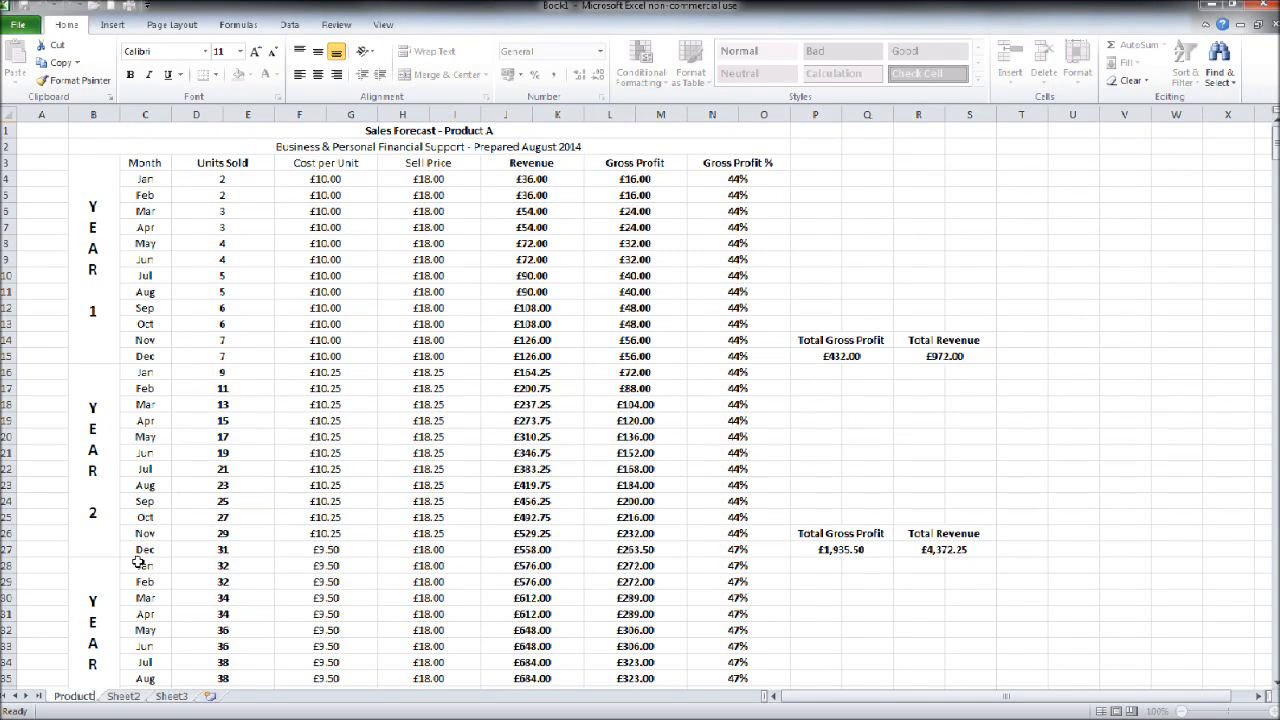
text( A)
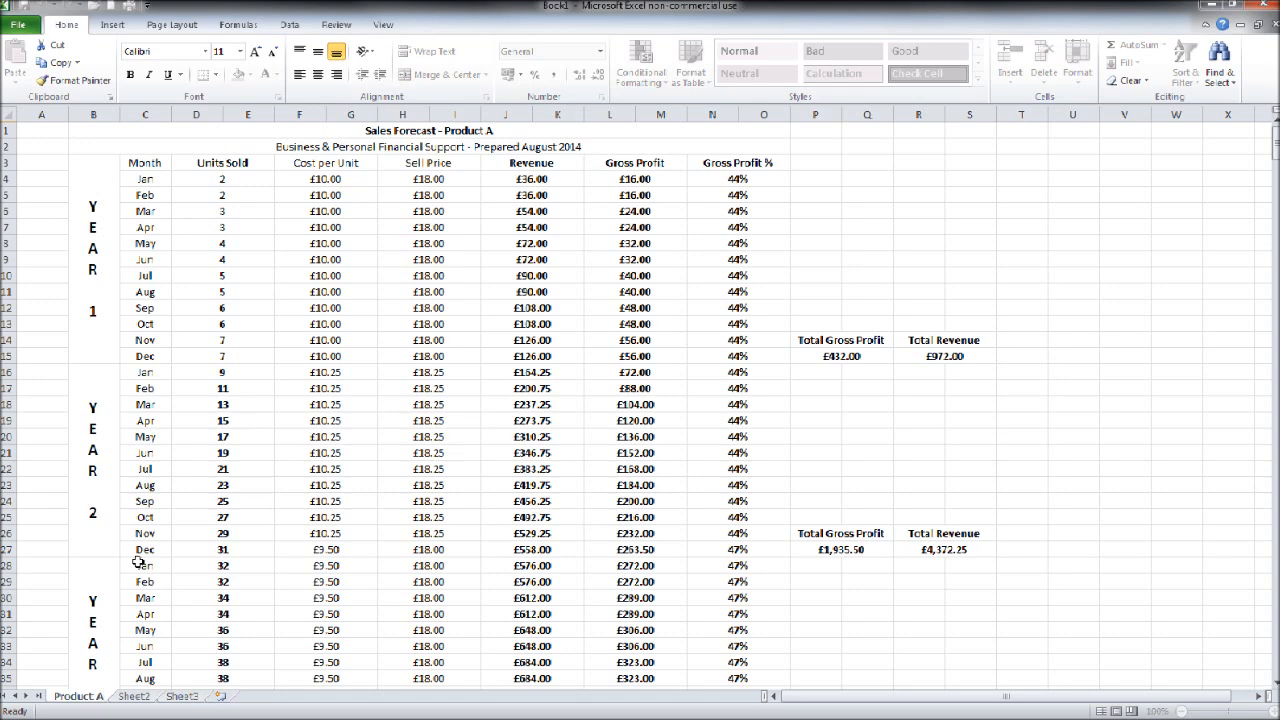
click(814, 276)
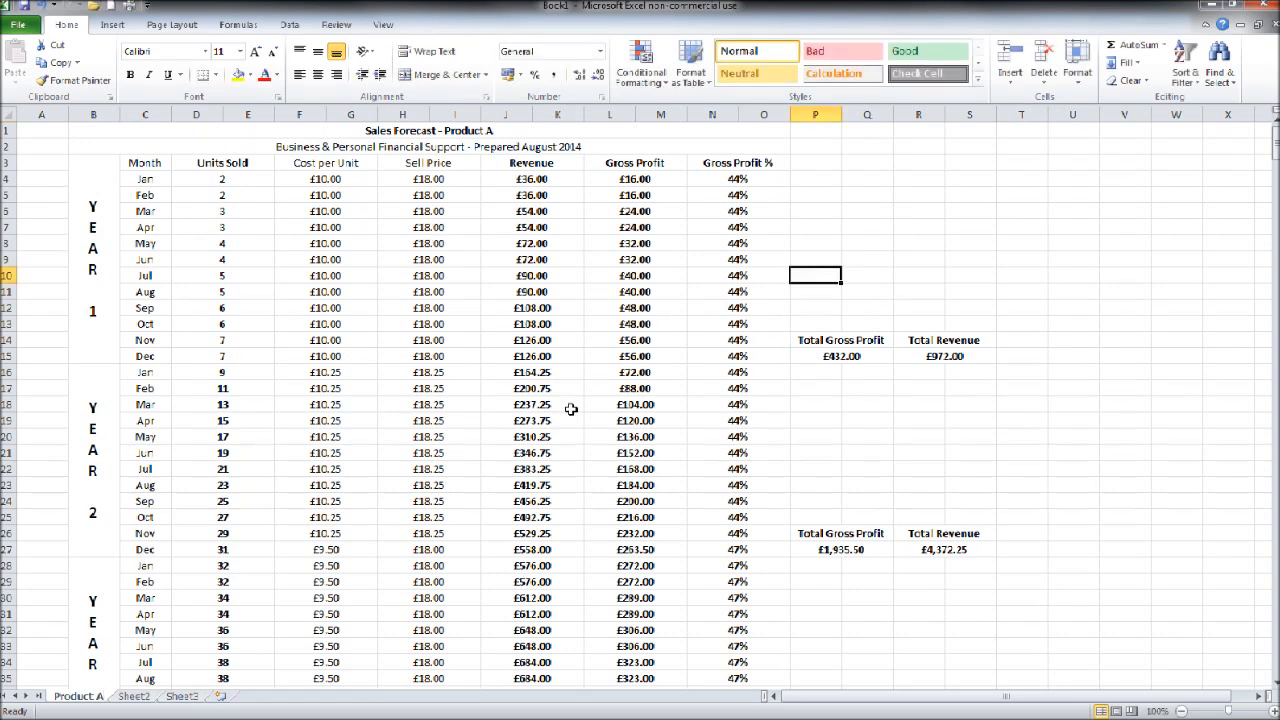
Step: Copy the entire Product A worksheet and paste it over the whole of Sheet2
click(9, 115)
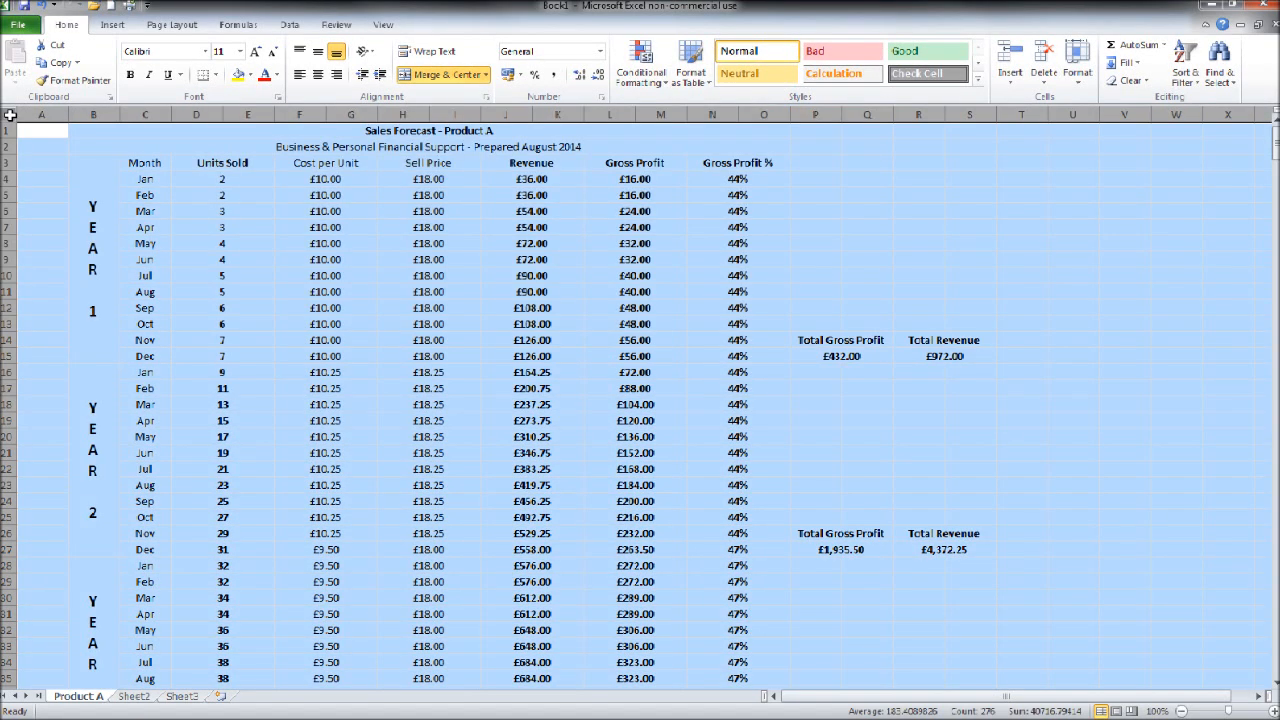
right_click(9, 115)
click(44, 145)
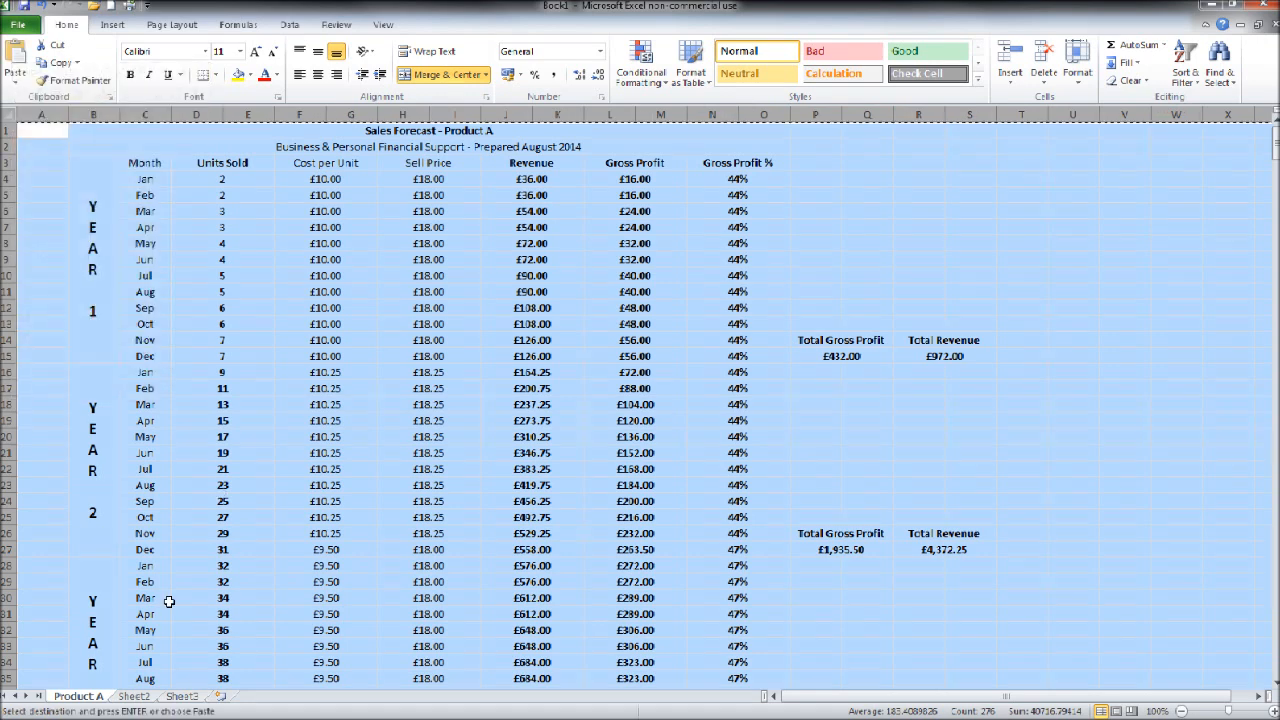
click(134, 695)
right_click(9, 115)
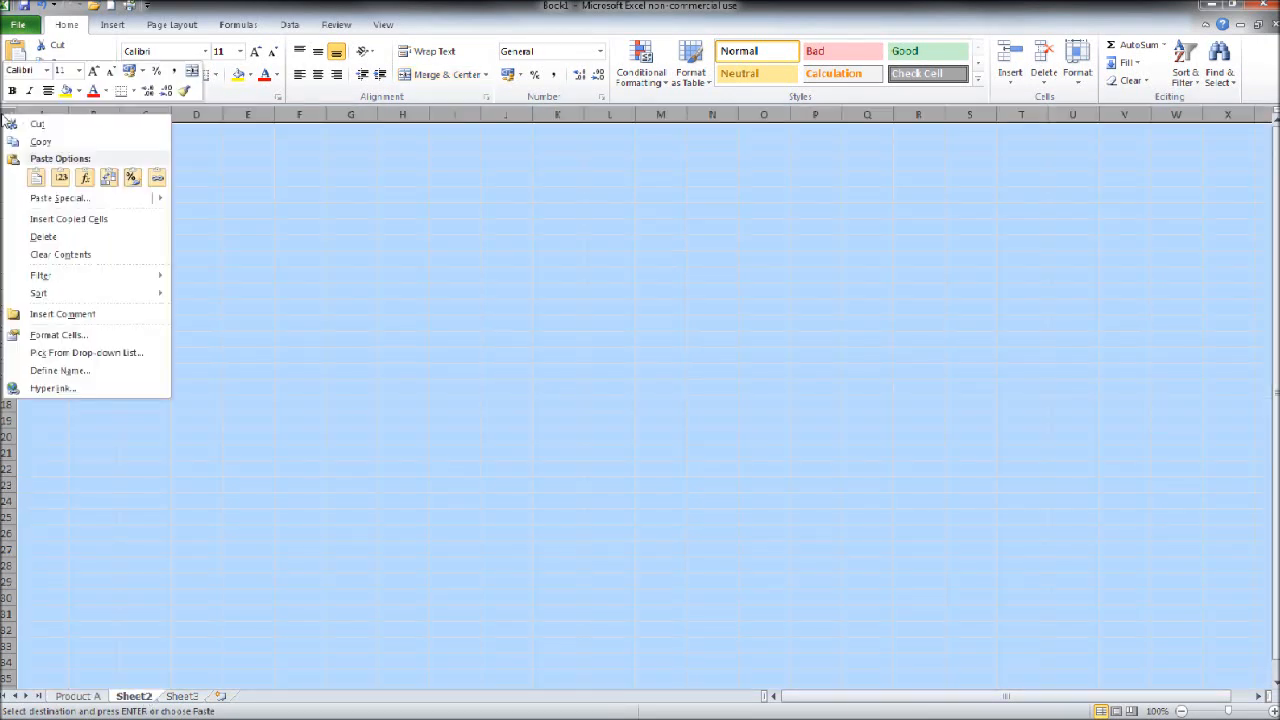
click(38, 175)
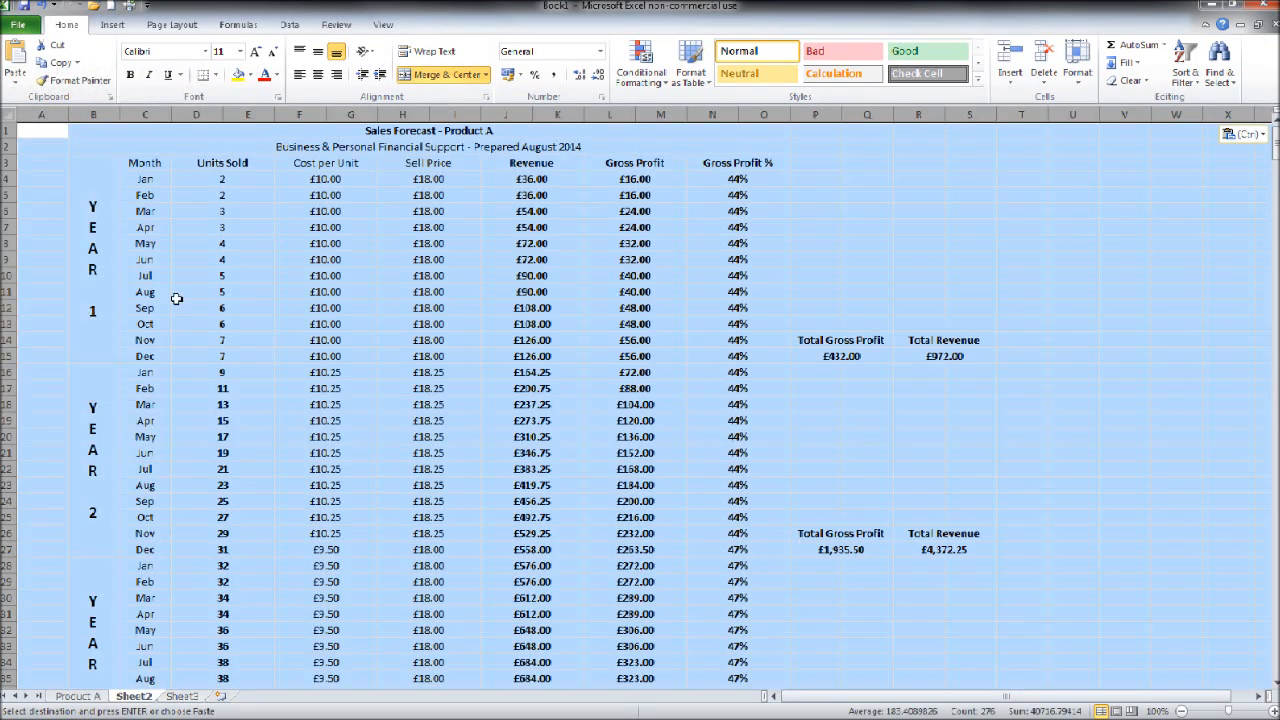
Step: Change the title of the copied forecast on Sheet2 to "Sales Forecast - Product B"
click(483, 131)
double_click(495, 131)
key(BackSpace)
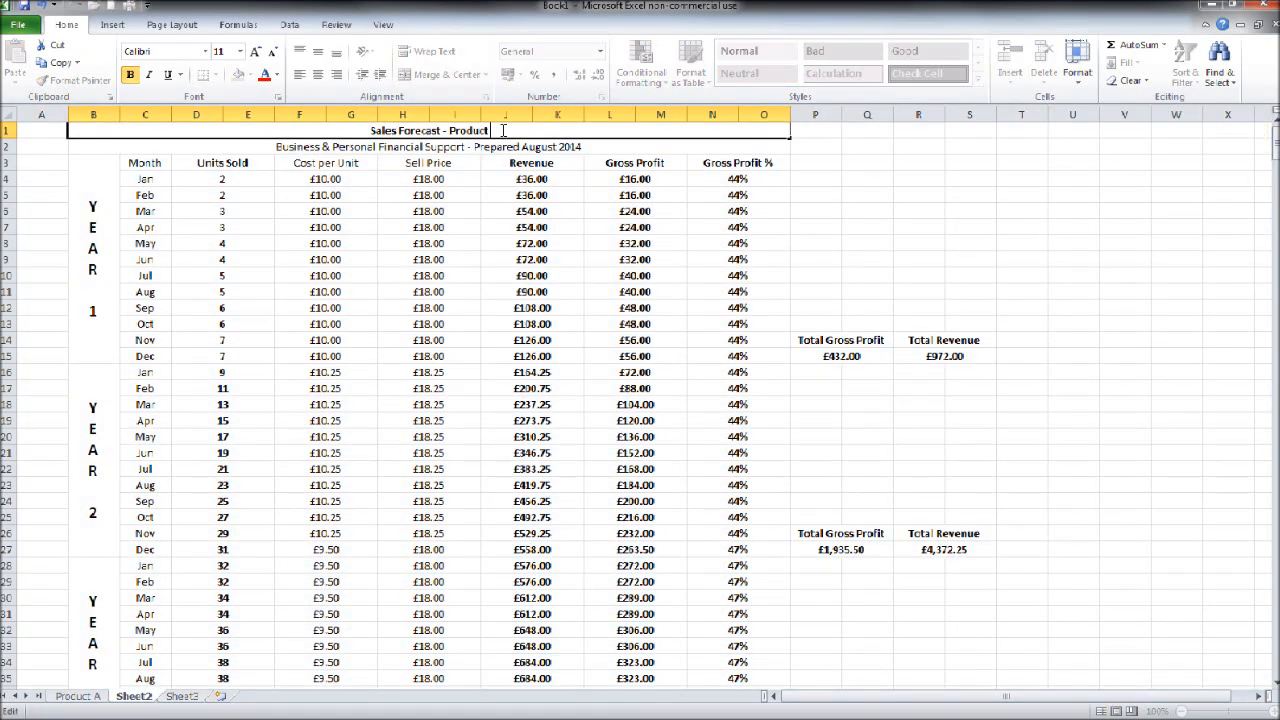
text(b)
key(BackSpace)
text(B)
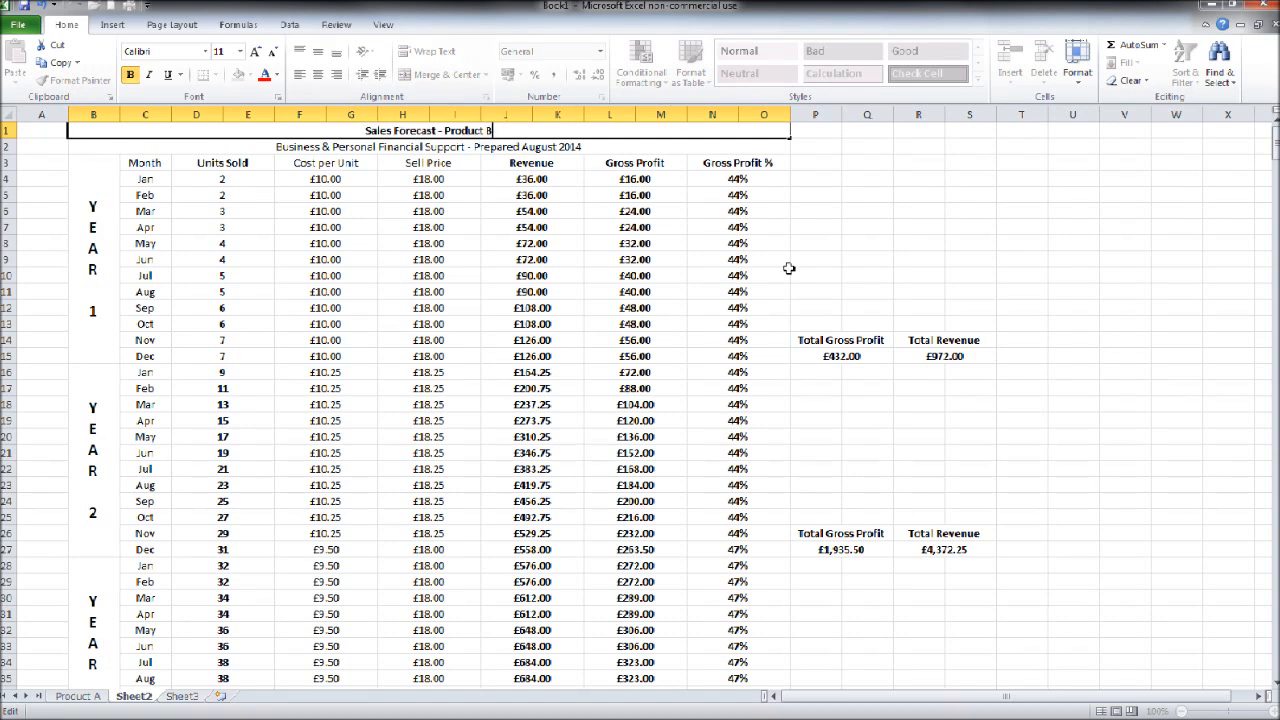
click(862, 262)
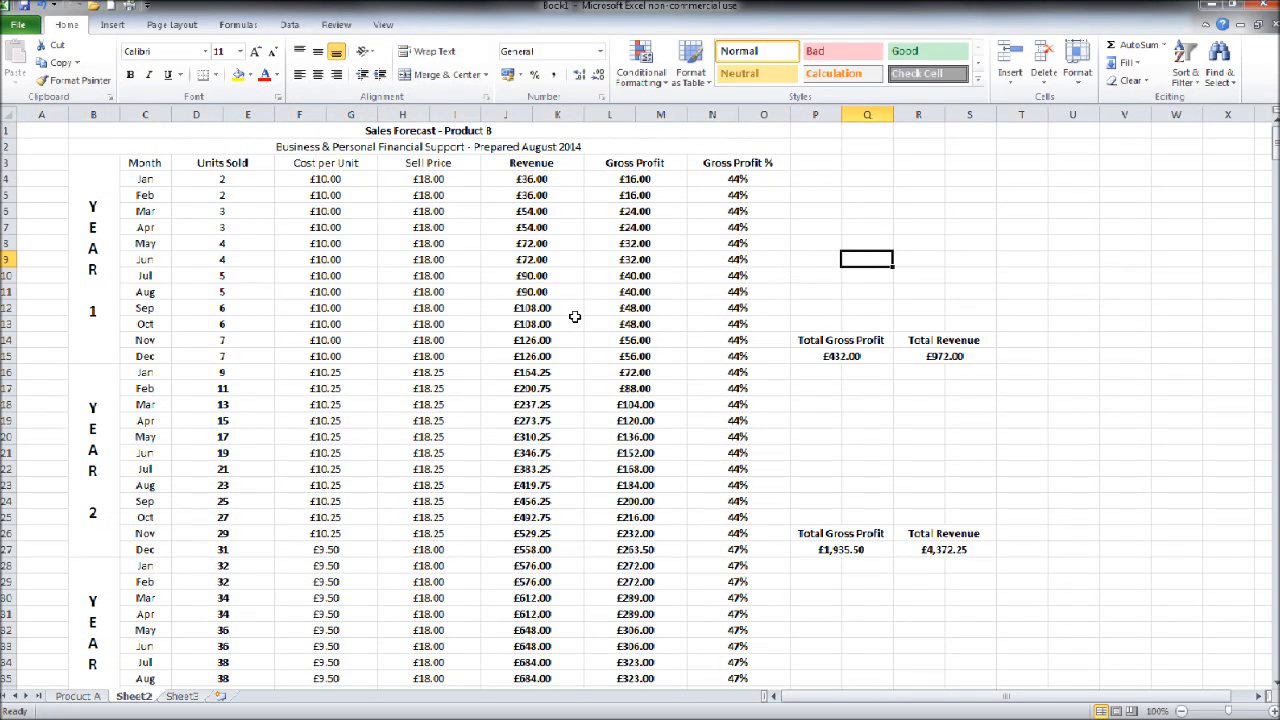
Step: Examine the January cost, price and units inputs on Sheet2, and the units, revenue, gross profit and gross profit % figures on the Product A sheet
click(345, 179)
click(440, 183)
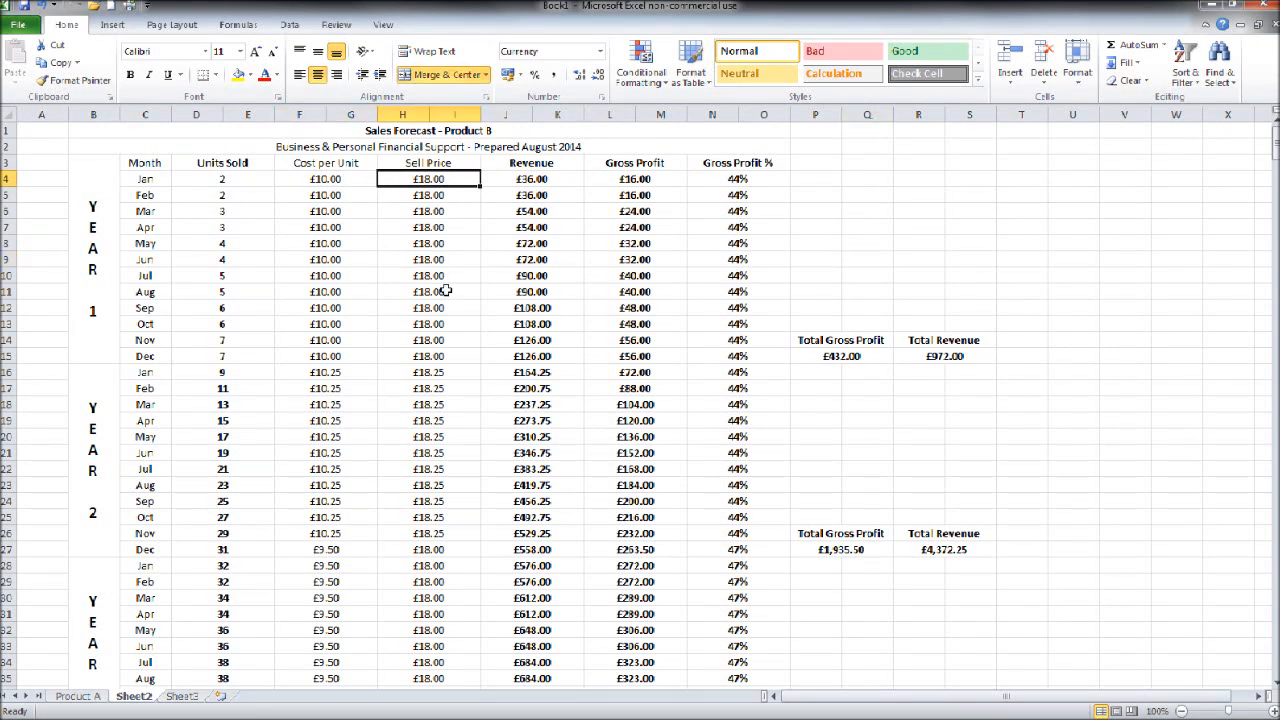
click(242, 180)
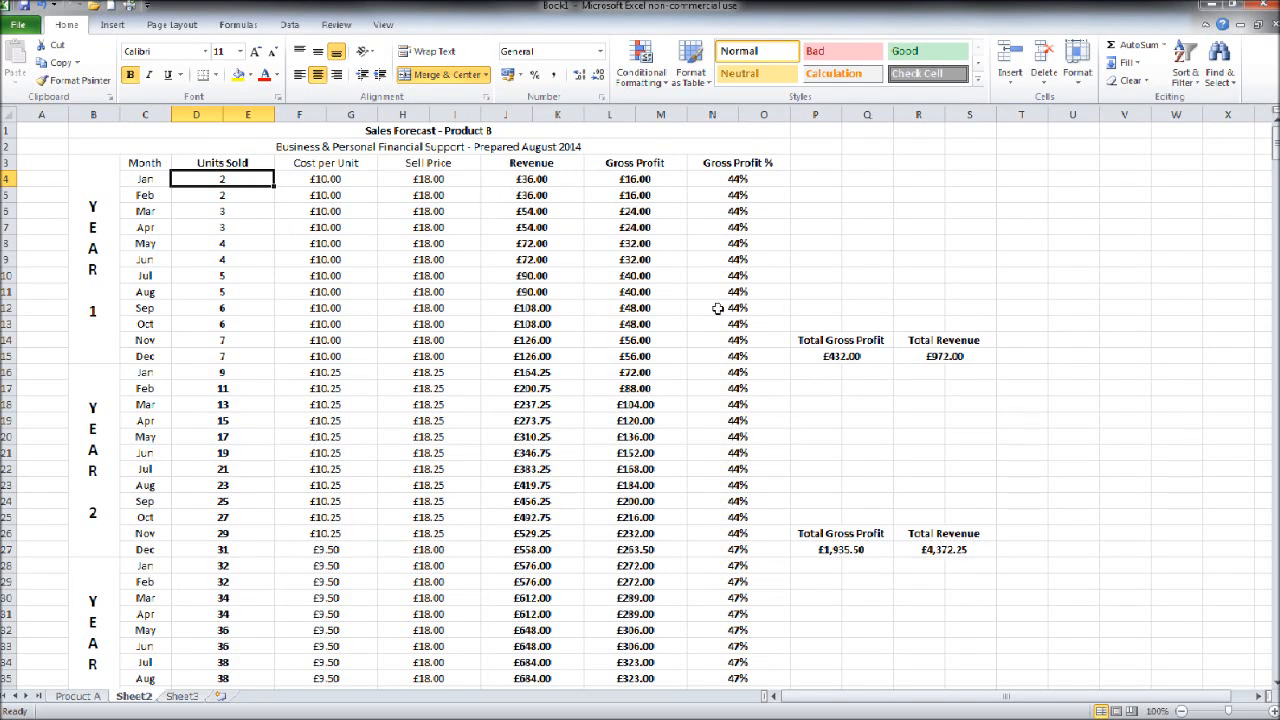
click(78, 696)
click(369, 469)
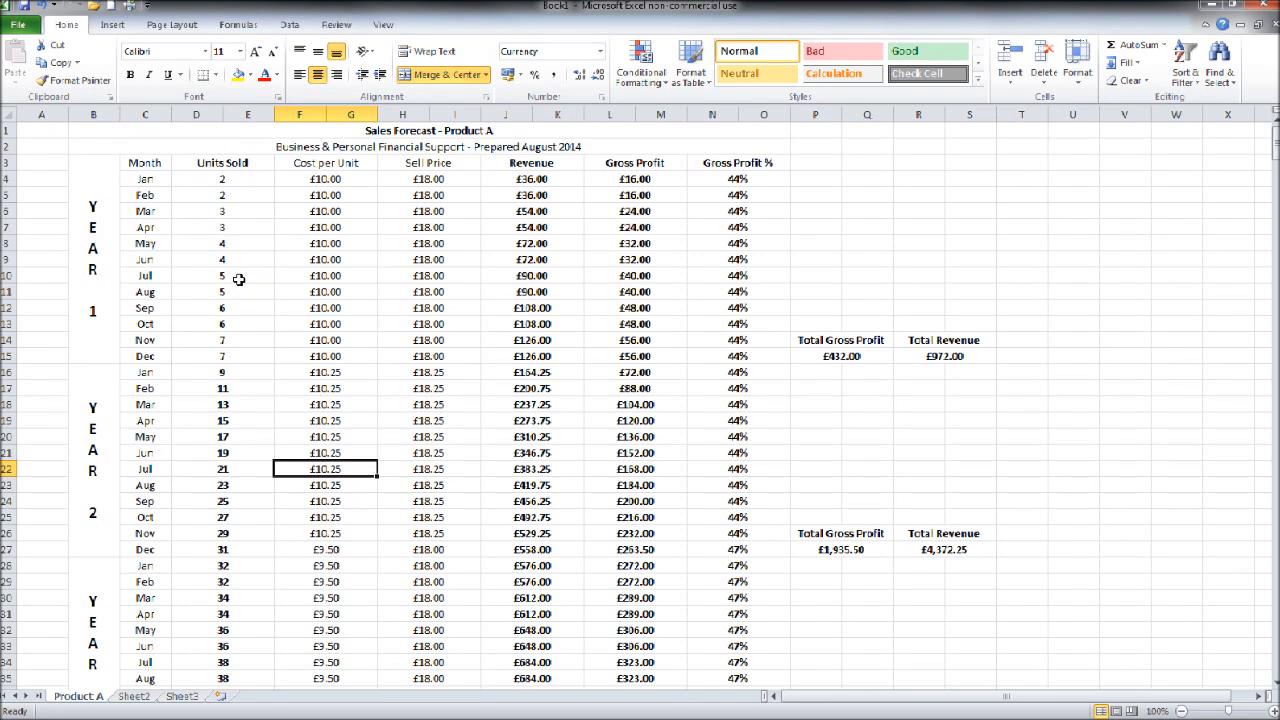
click(237, 186)
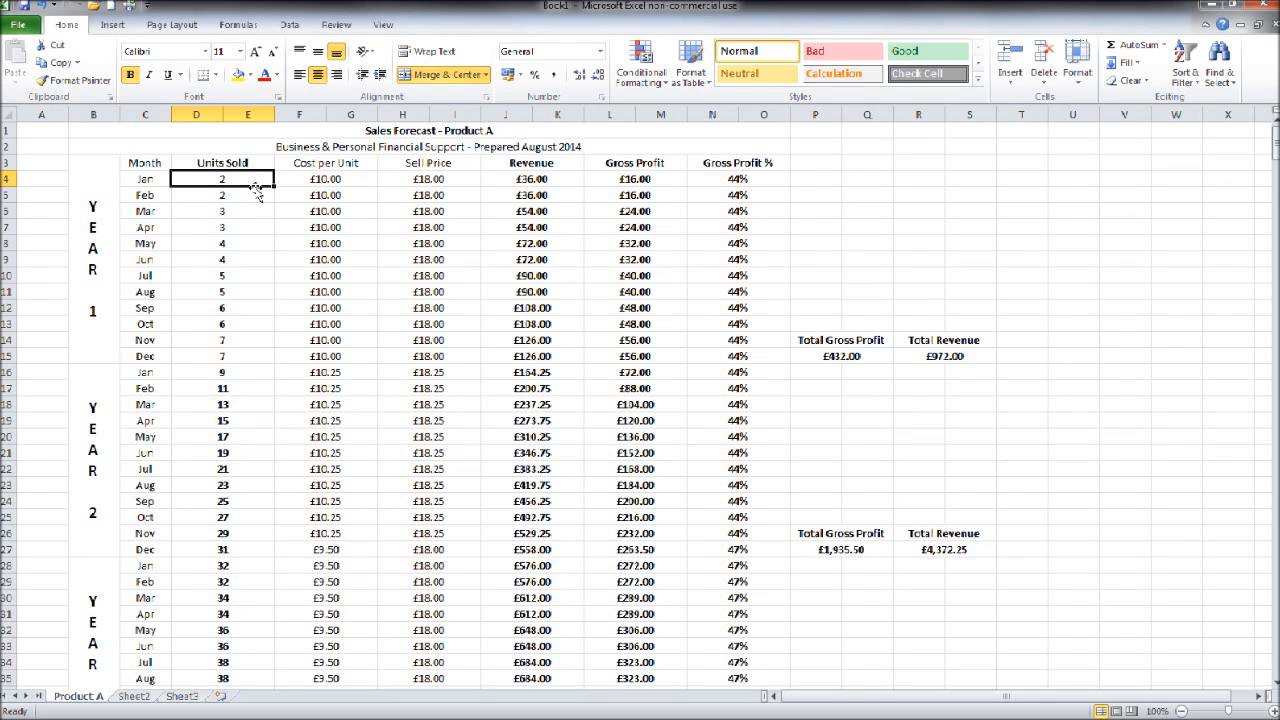
scroll(273, 533, down, 3)
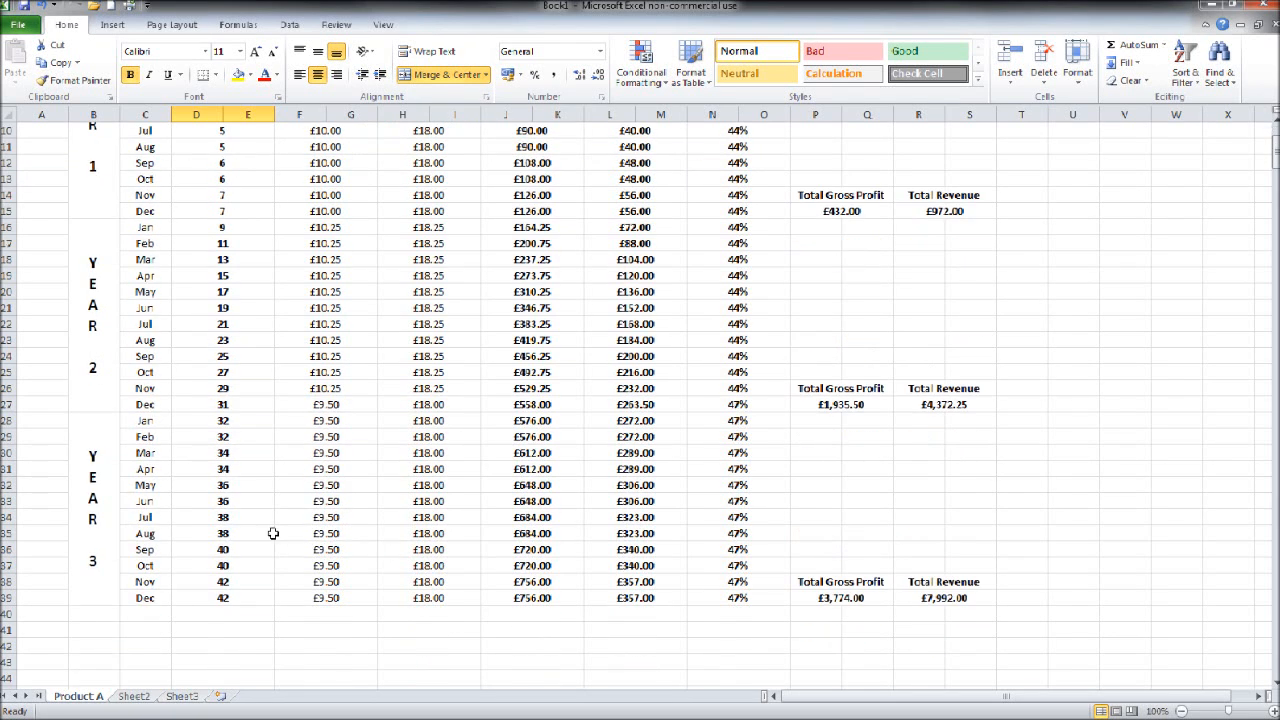
click(242, 590)
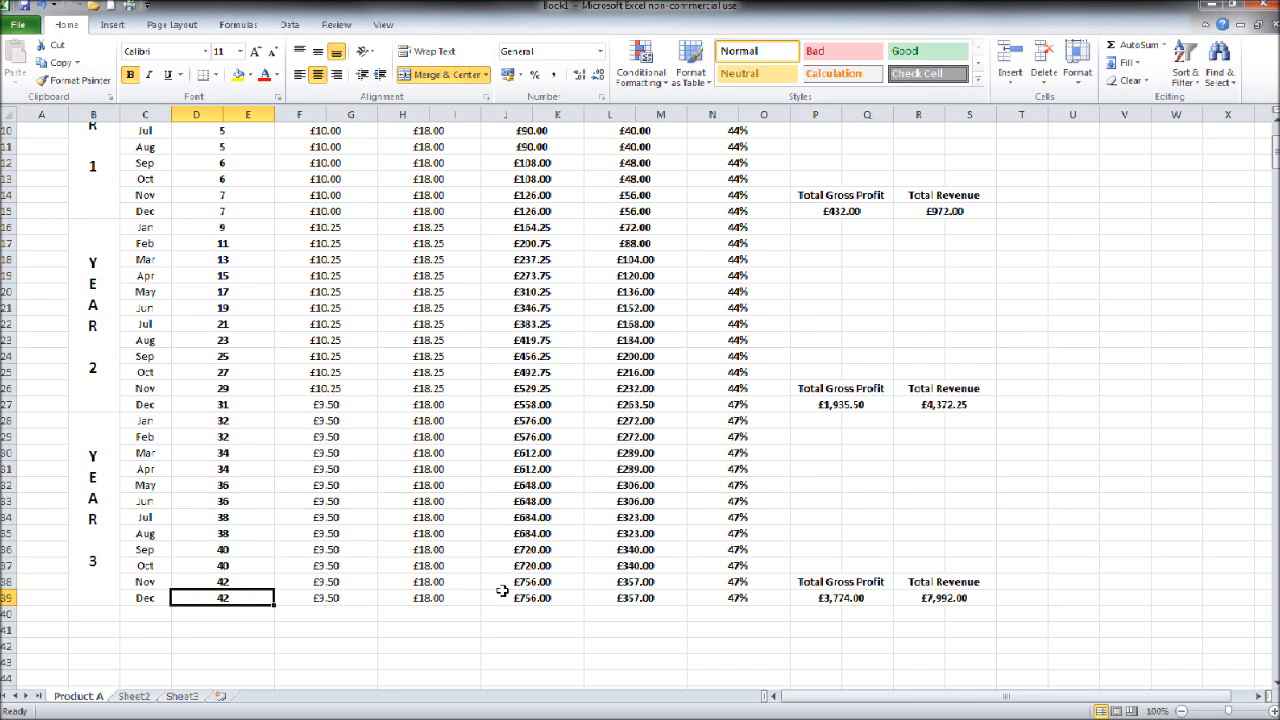
click(558, 598)
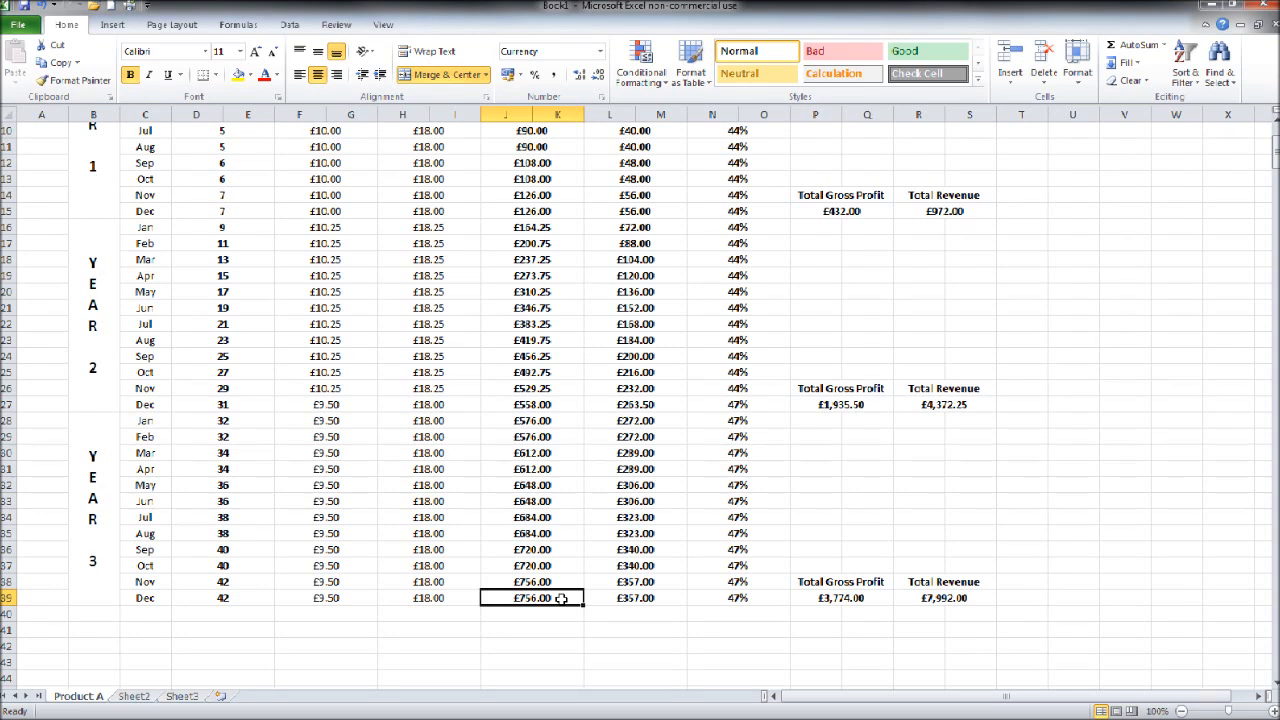
click(621, 598)
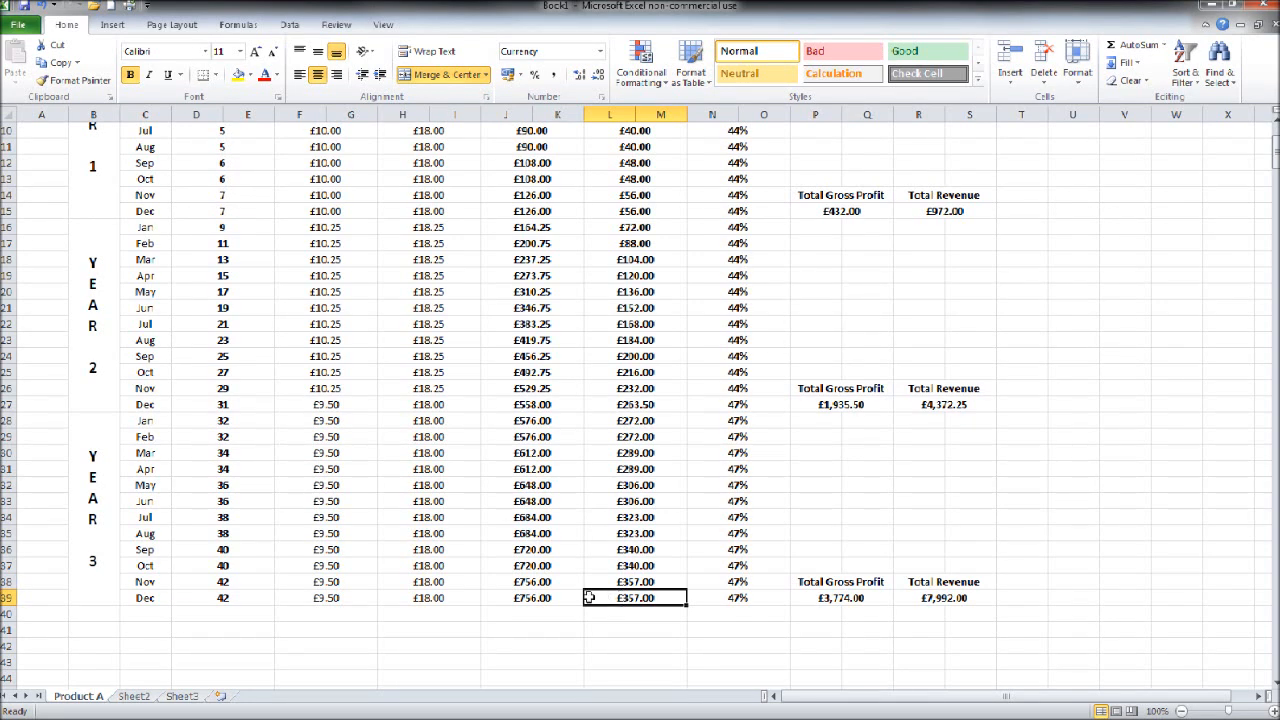
scroll(590, 597, up, 3)
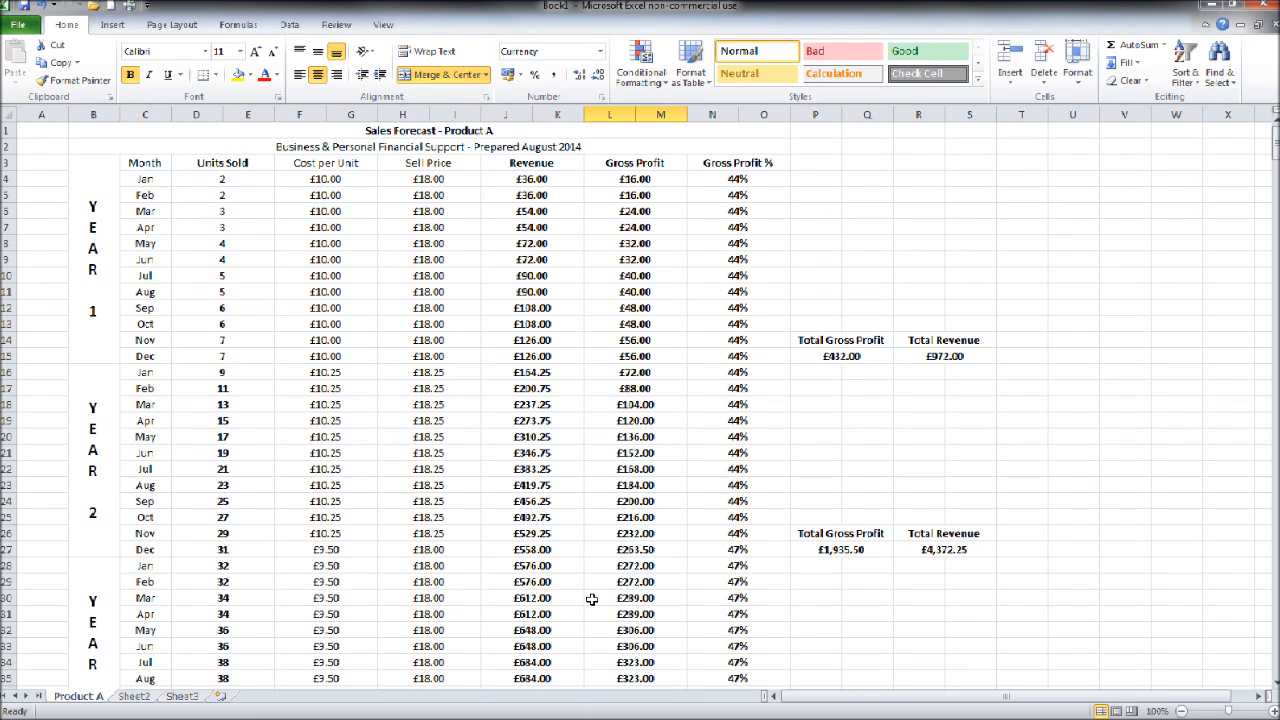
click(725, 178)
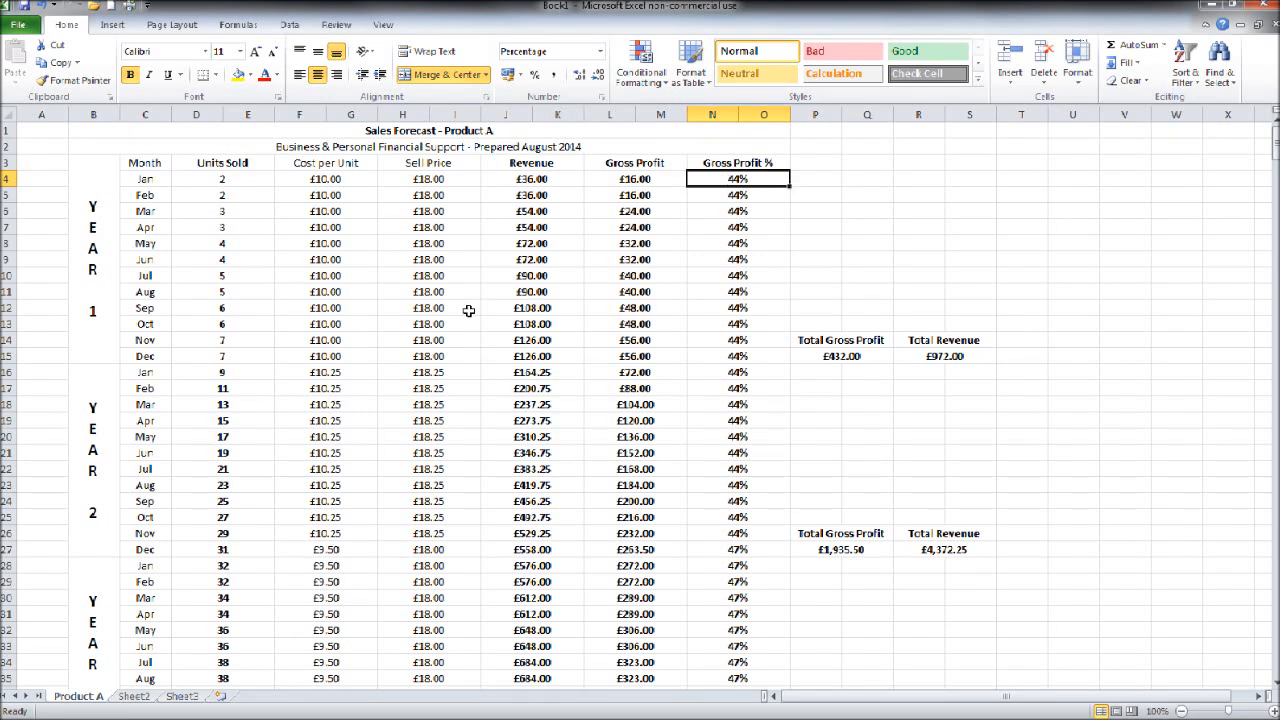
Step: Try a Year 1 January sell price of 18.25 in H4 on the Product A sheet
click(446, 182)
text(18.25)
key(Return)
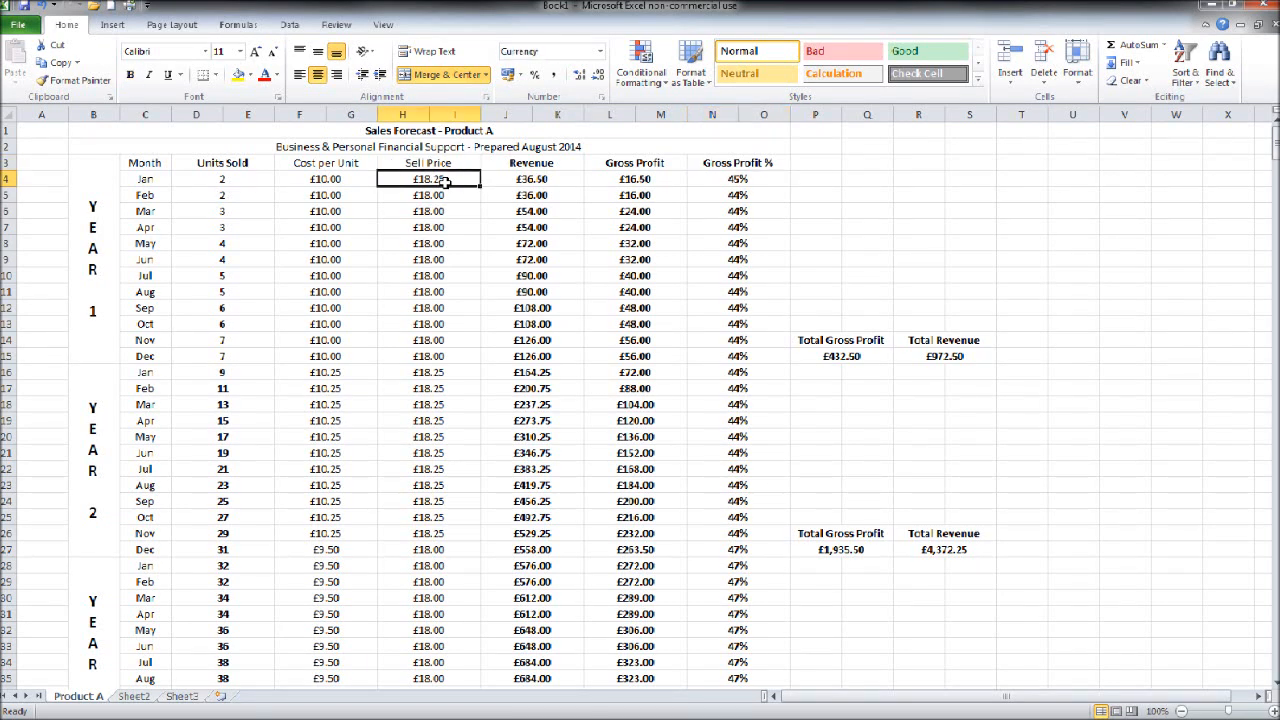
Step: Set the Year 1 January sell price in H4 to 18.75 and check that month's gross profit %
text(18.75)
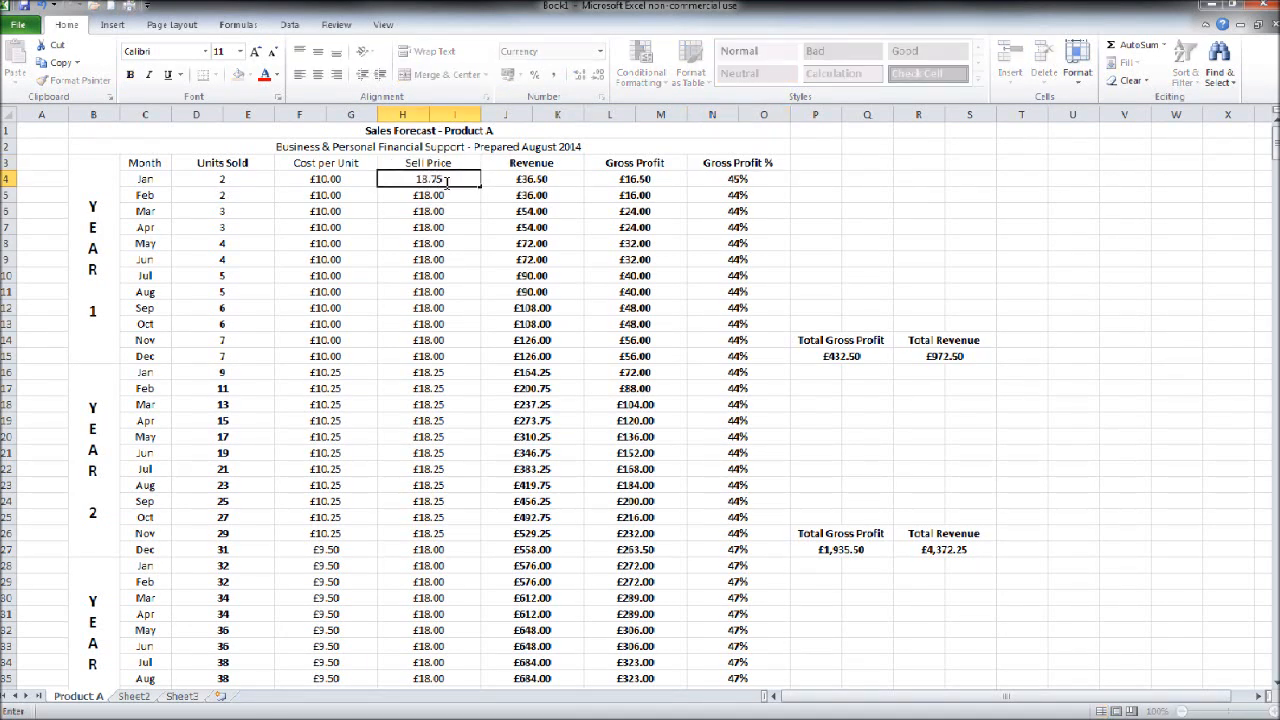
key(Return)
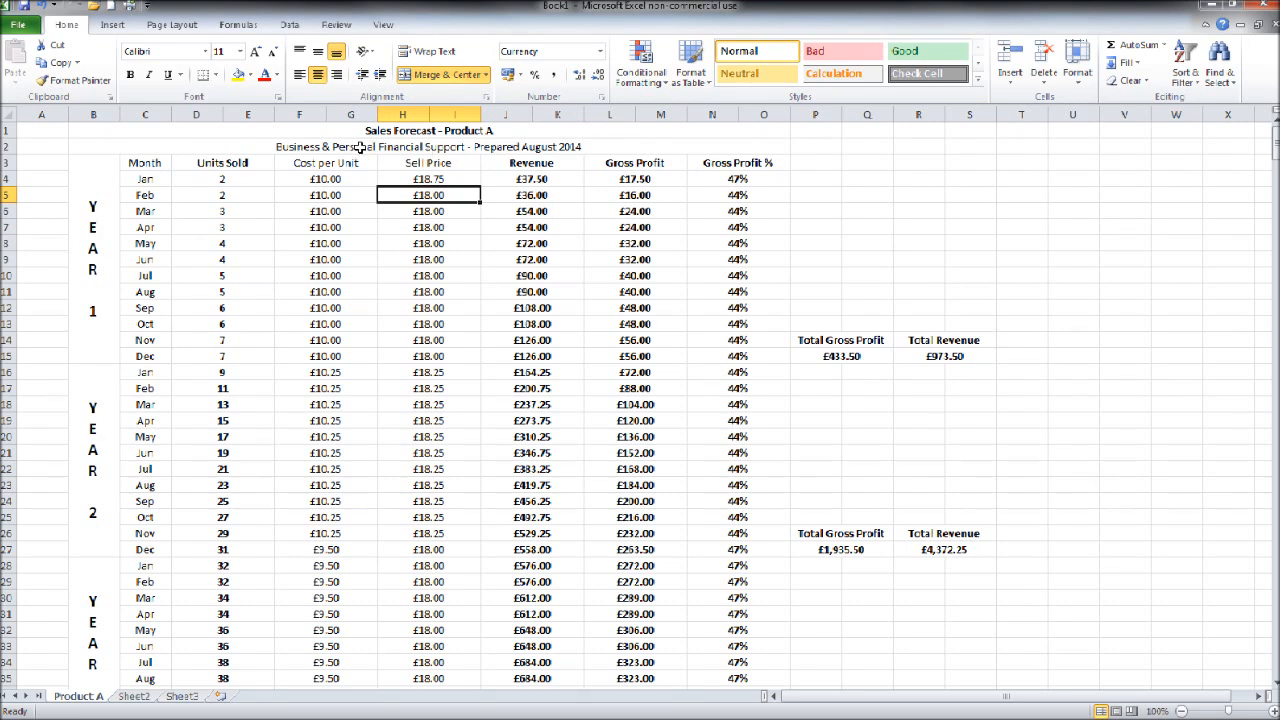
click(754, 177)
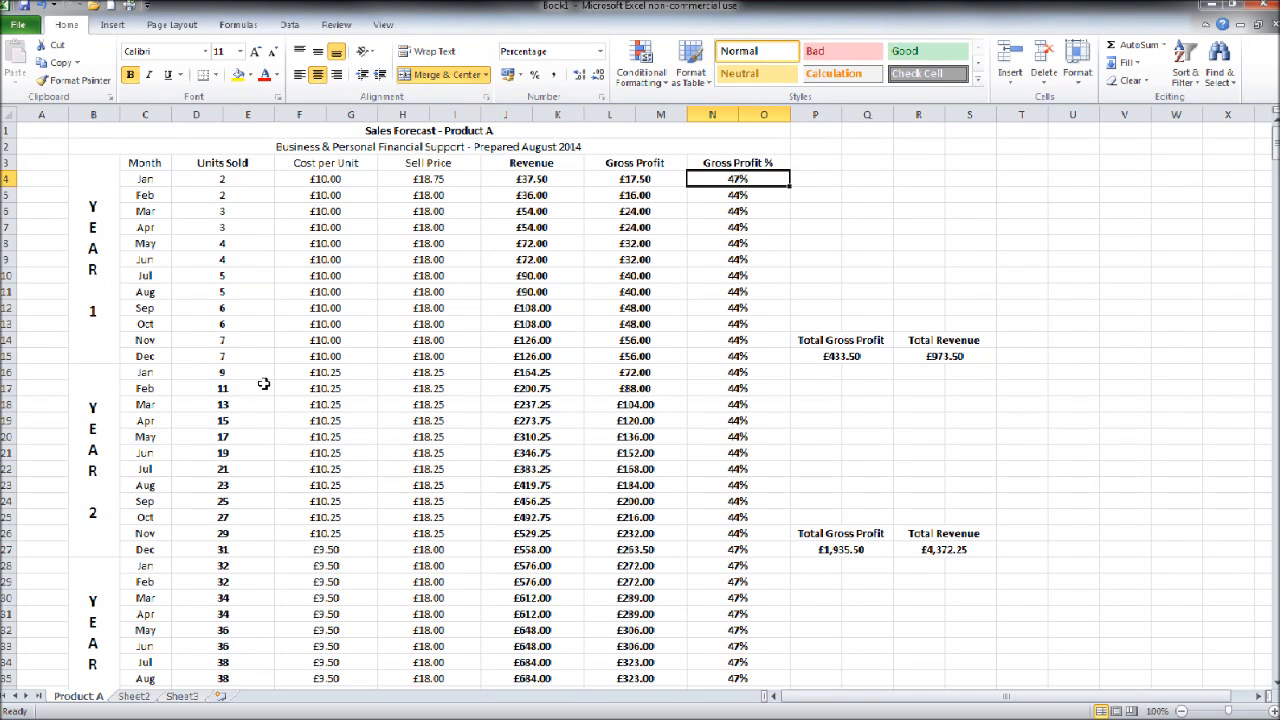
Step: Review the Year 2 units sold and the remaining Product A forecast, look through Sheet2 and Sheet3, and return to the Product A sheet
click(244, 374)
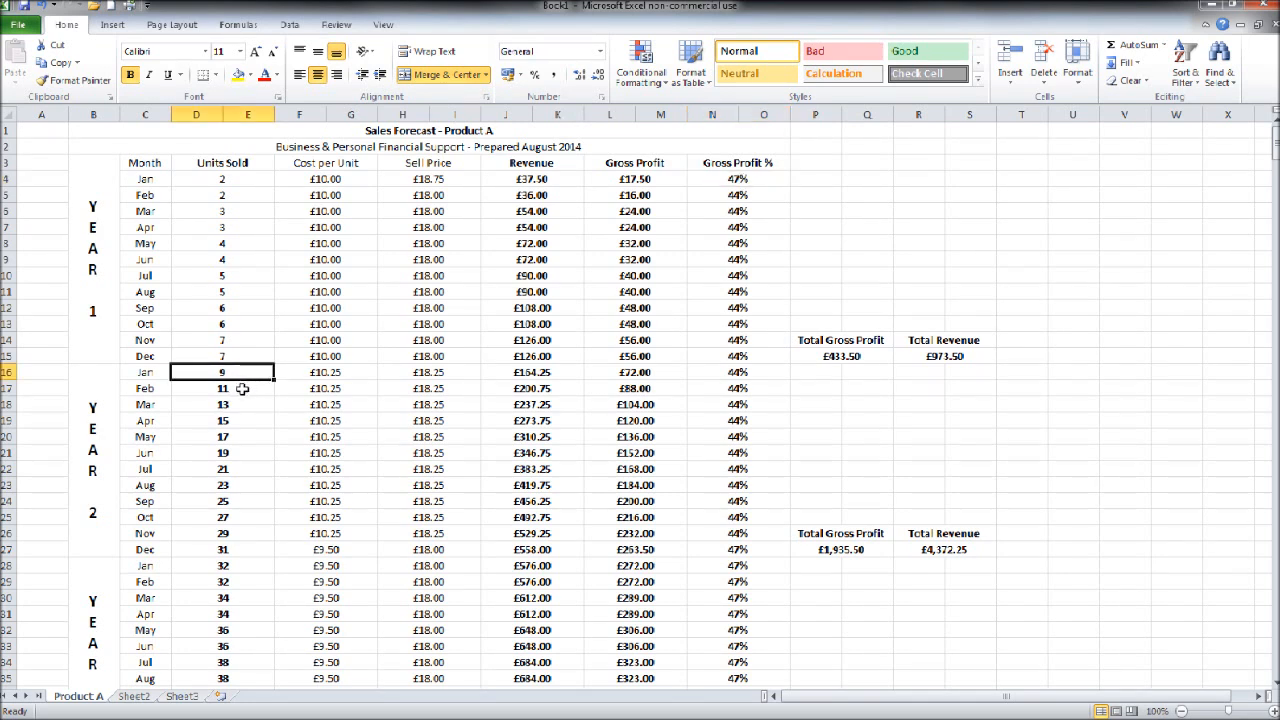
click(242, 388)
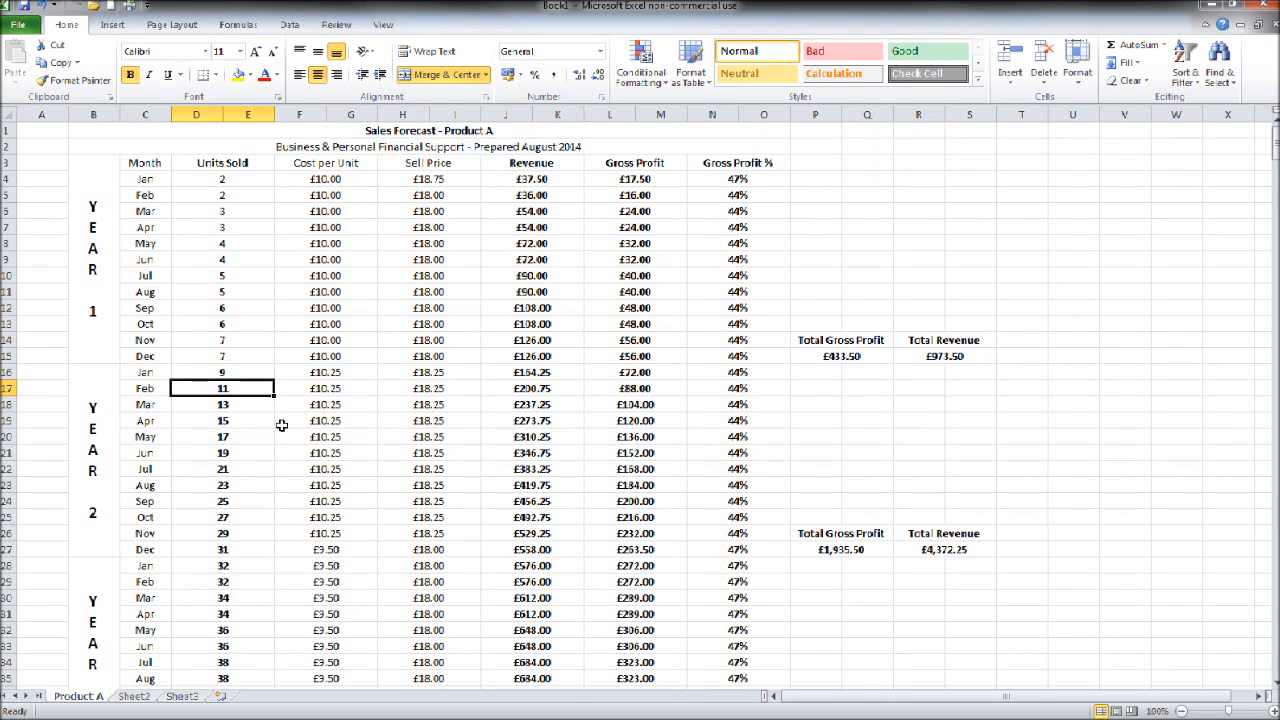
scroll(282, 425, down, 5)
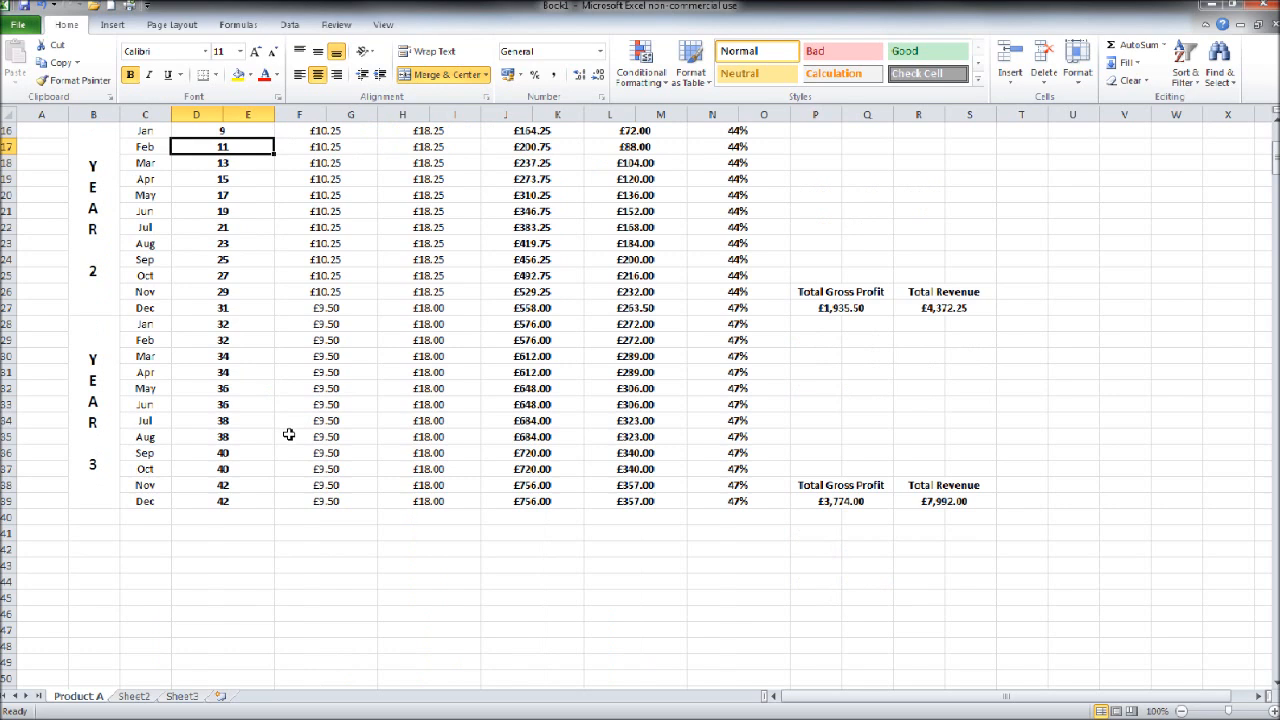
scroll(293, 440, up, 5)
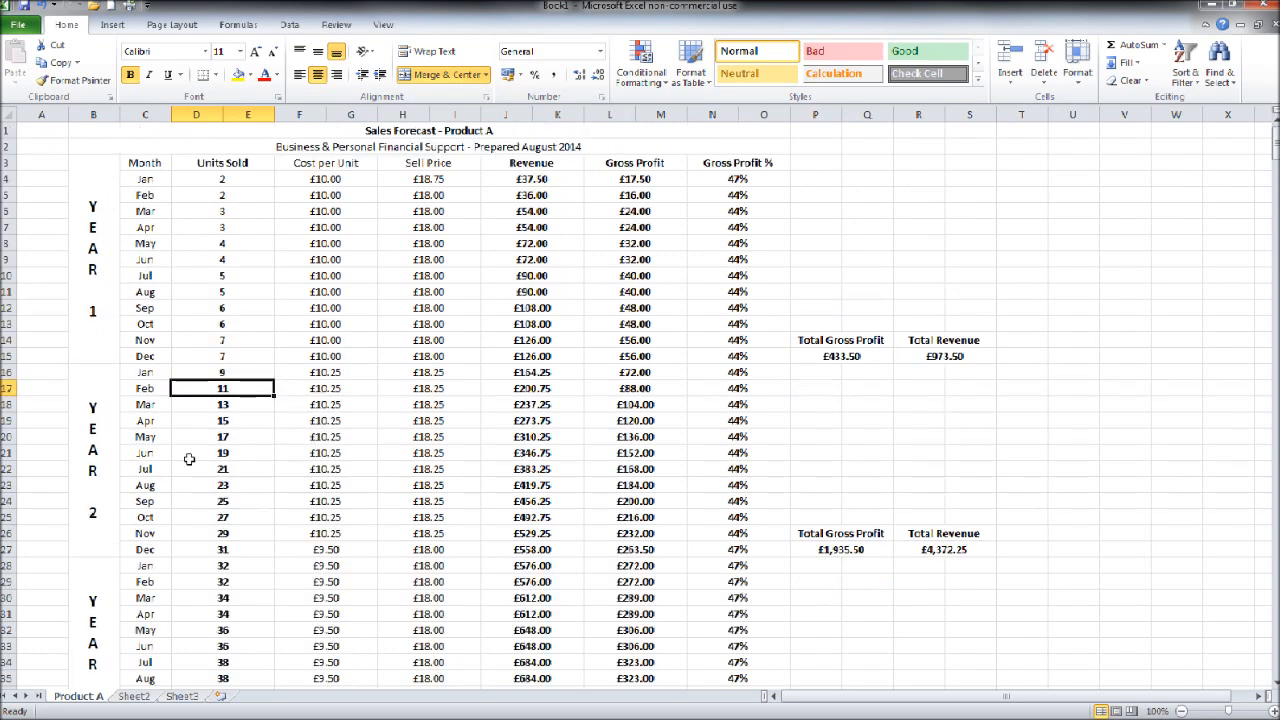
click(430, 133)
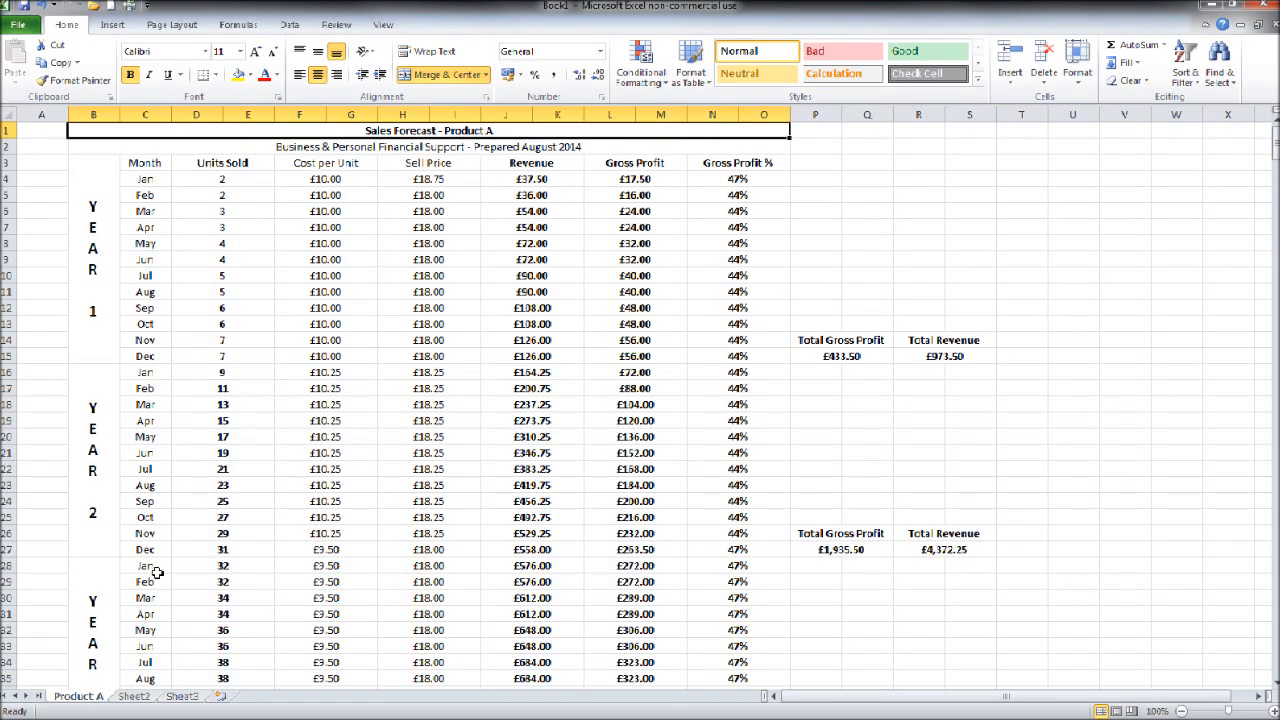
click(134, 697)
click(182, 700)
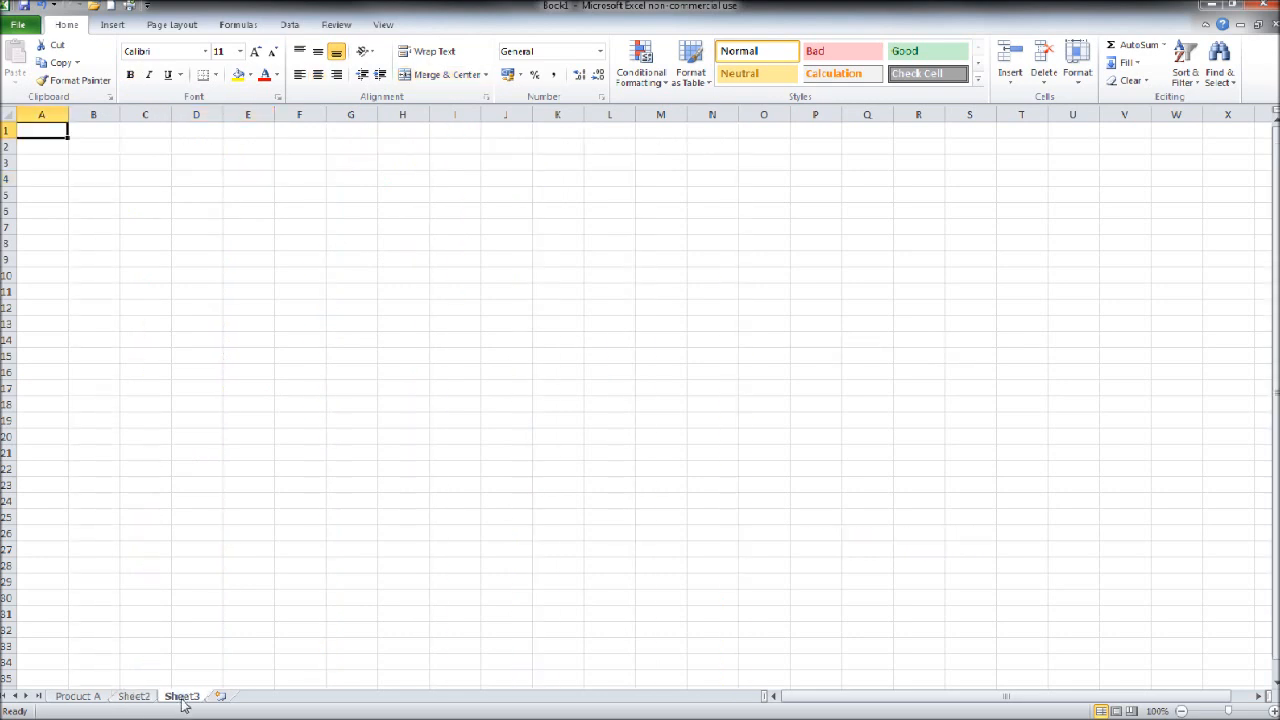
click(79, 698)
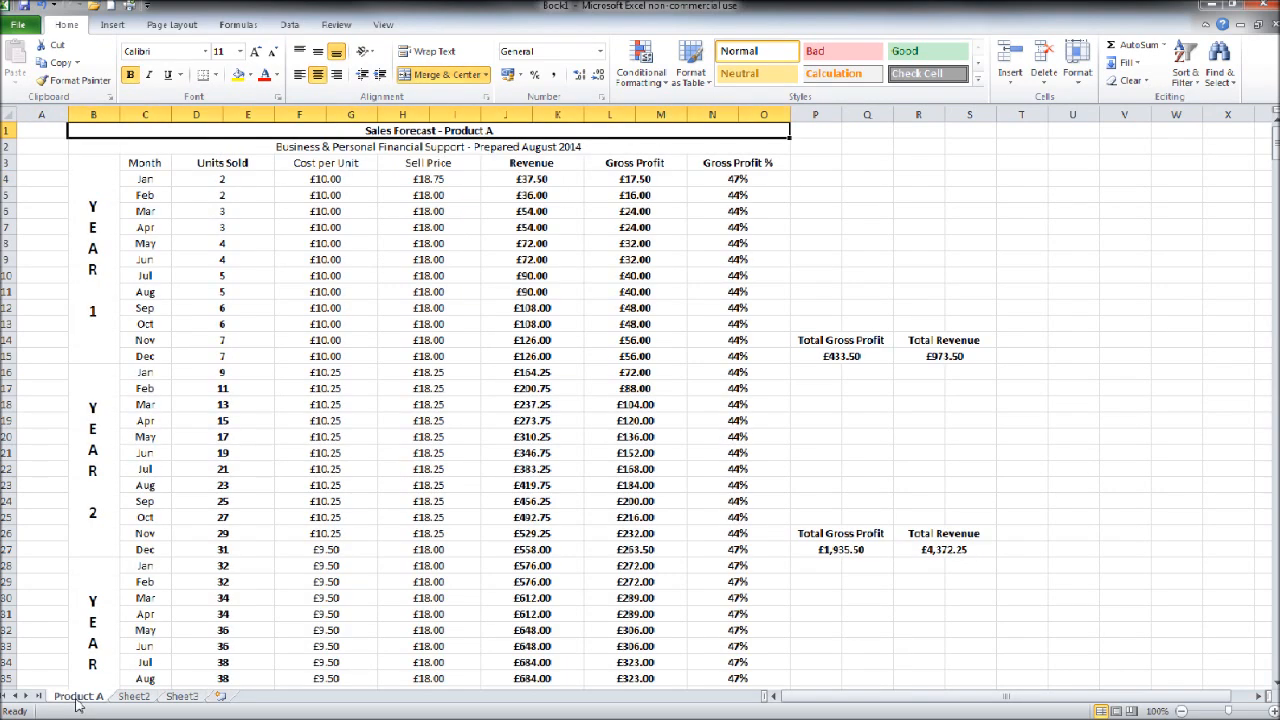